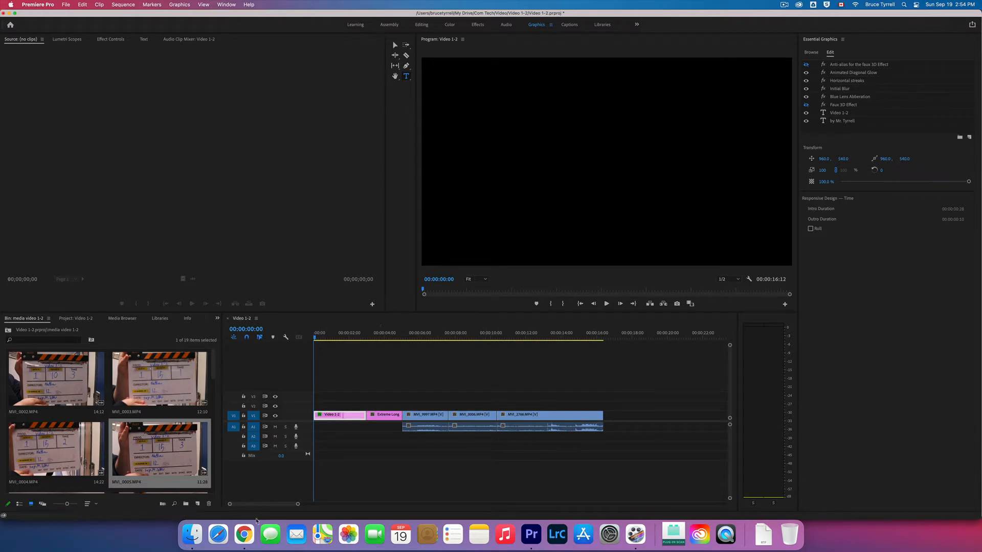
# Switch to Chrome and open the Music folder within the BCHS Sound Files linked from the Video Level 1 page
pyautogui.click(244, 535)
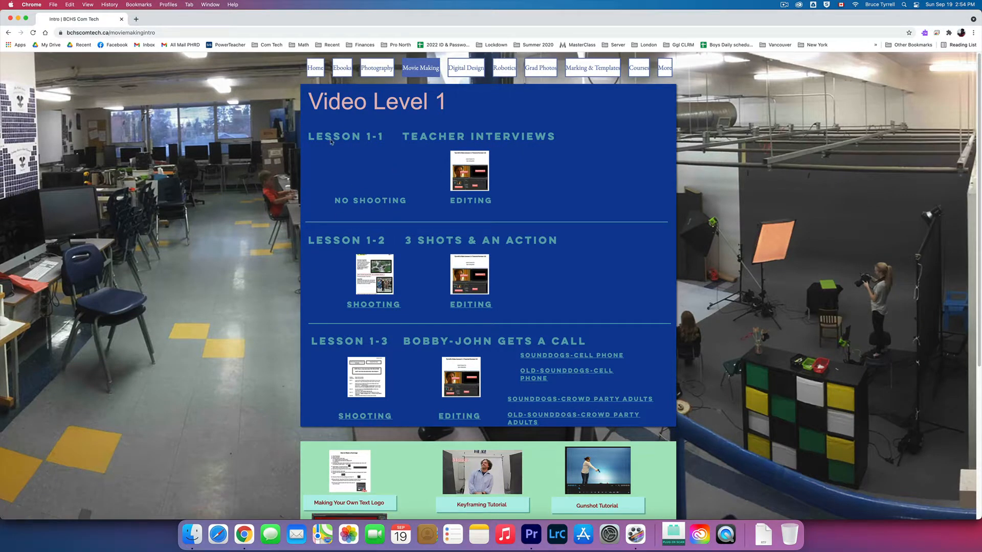
pyautogui.scroll(-1, 369, 197)
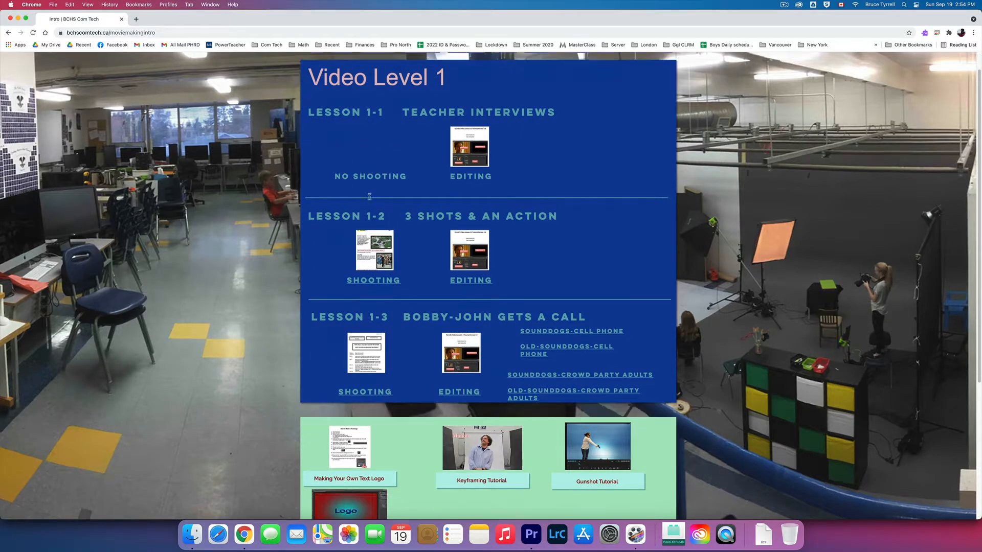
pyautogui.scroll(-5, 370, 197)
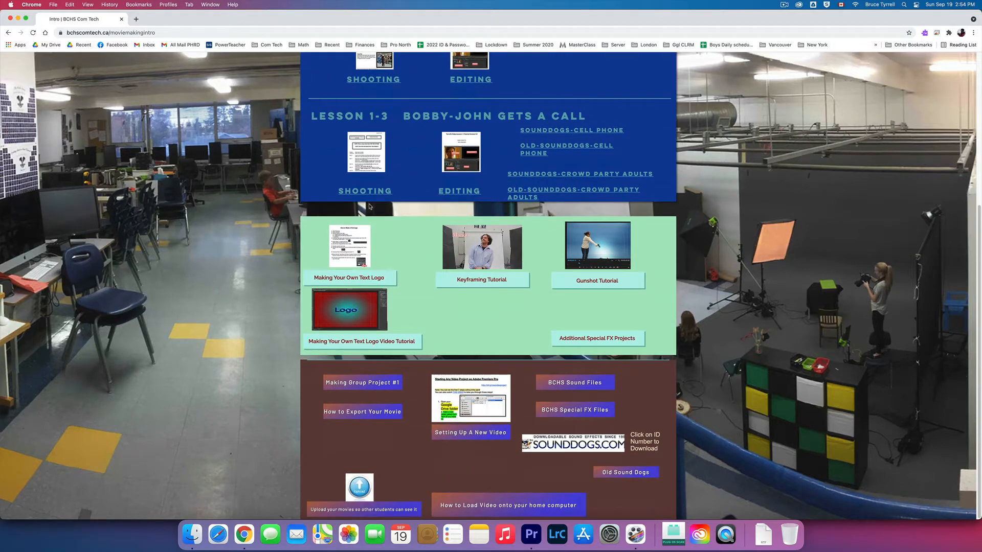
pyautogui.click(584, 385)
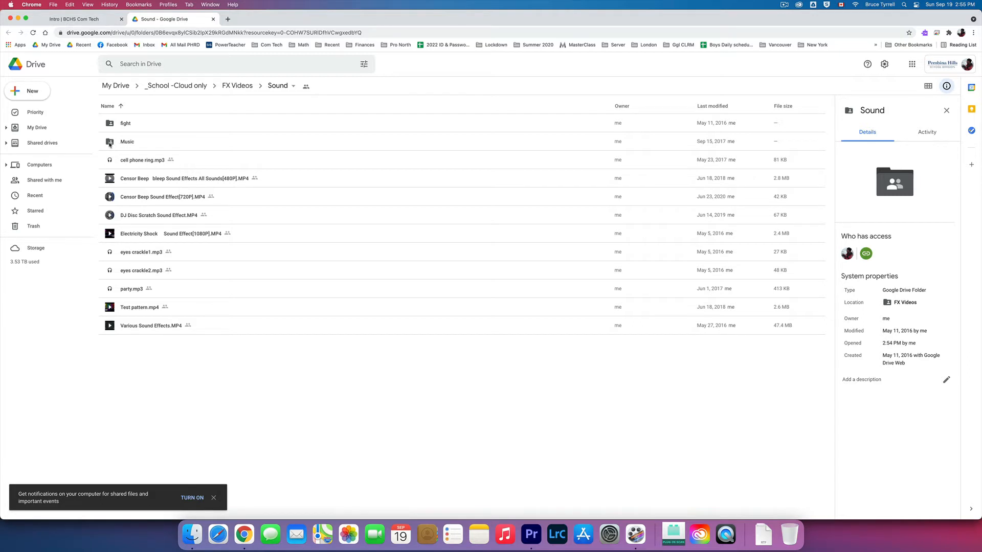
pyautogui.doubleClick(110, 145)
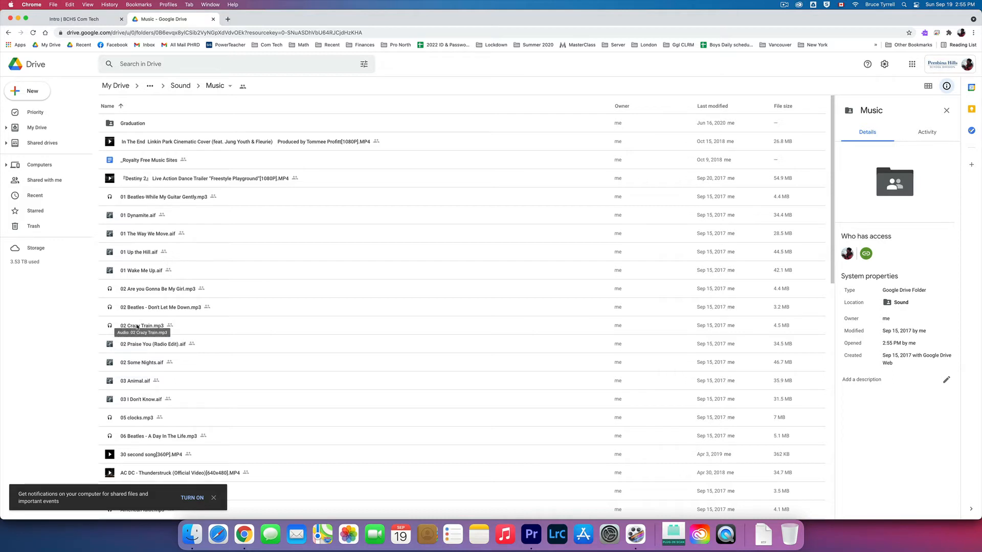
# Download 02 Crazy Train.mp3 into My Drive > Com Tech > Video > Video 1-2 > media video 1-2
pyautogui.click(137, 328)
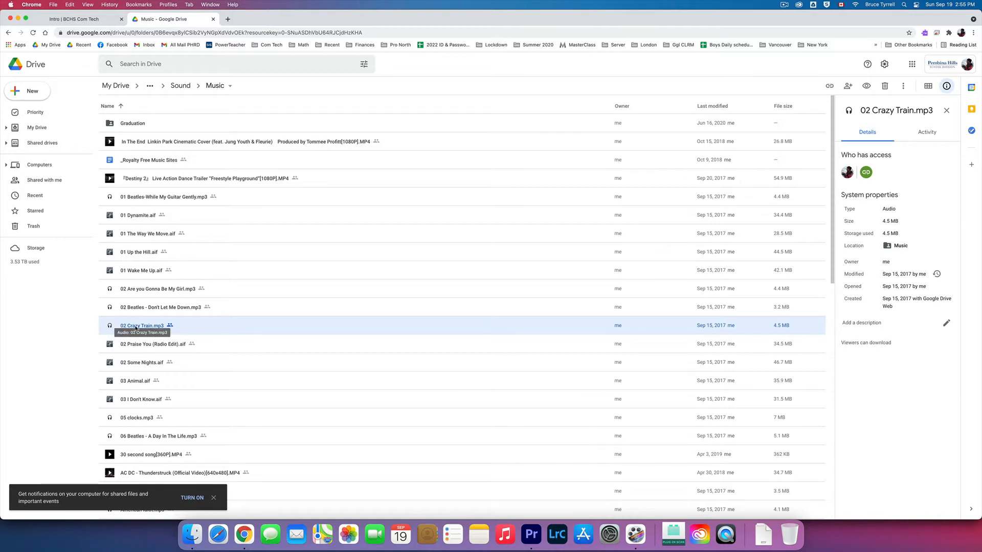
pyautogui.rightClick(130, 325)
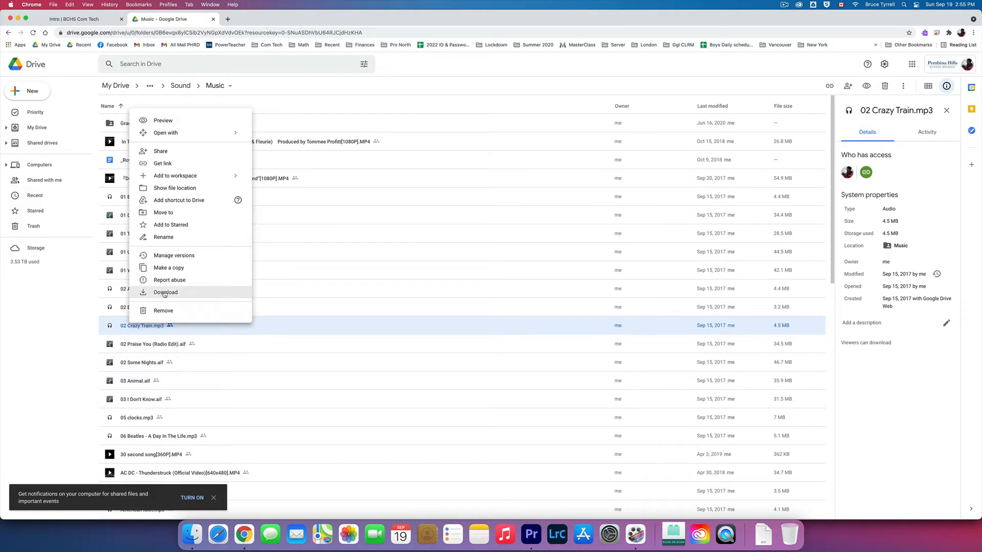
pyautogui.click(164, 293)
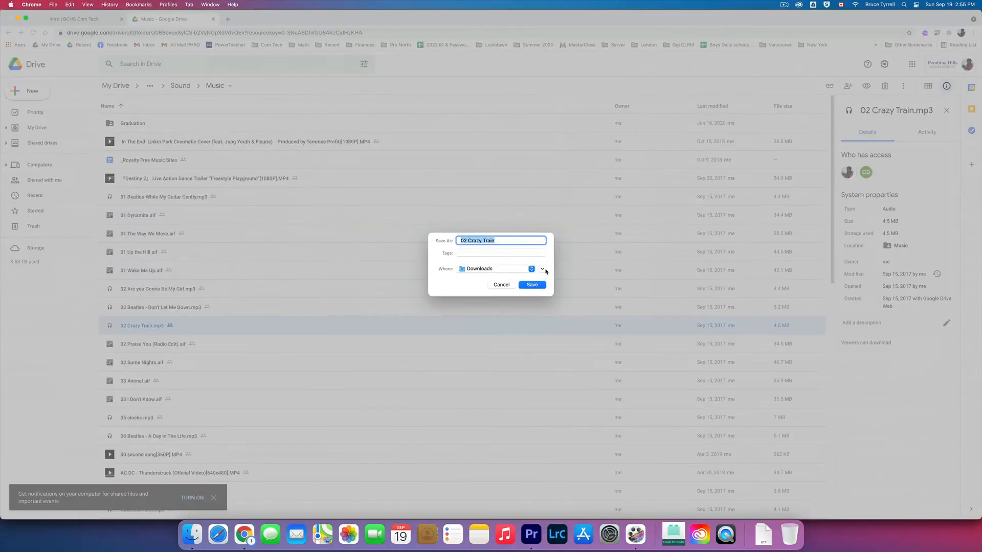
pyautogui.click(542, 269)
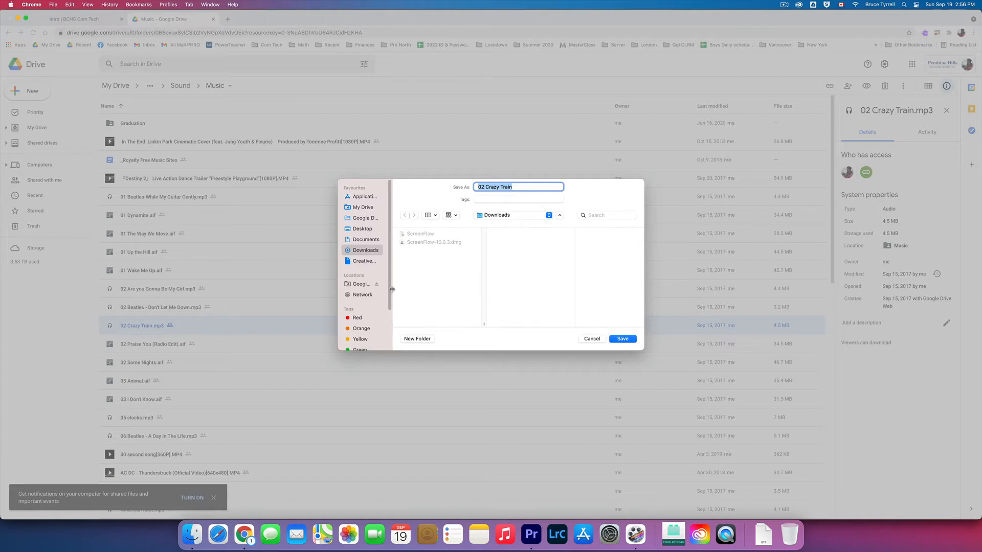
pyautogui.moveTo(392, 289); pyautogui.dragTo(411, 289)
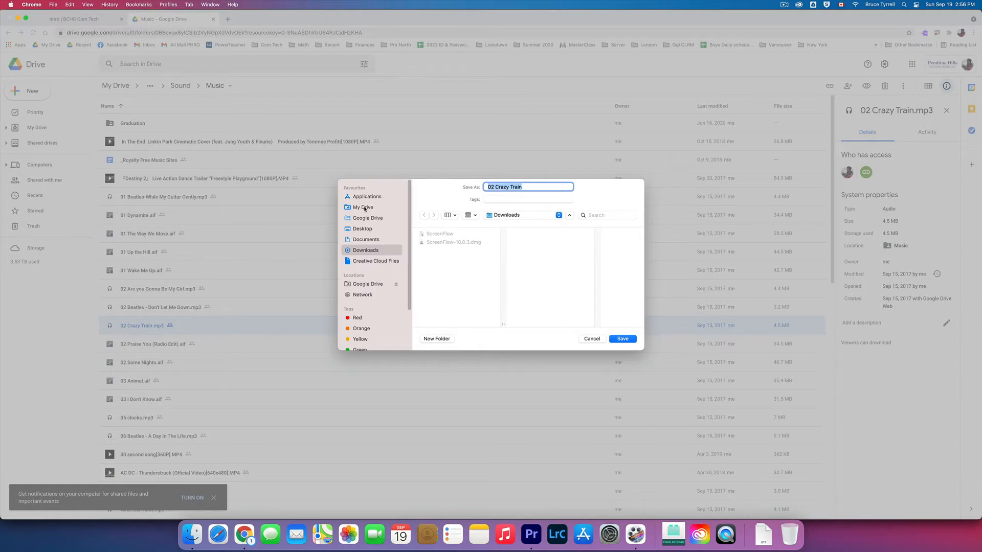
pyautogui.click(364, 207)
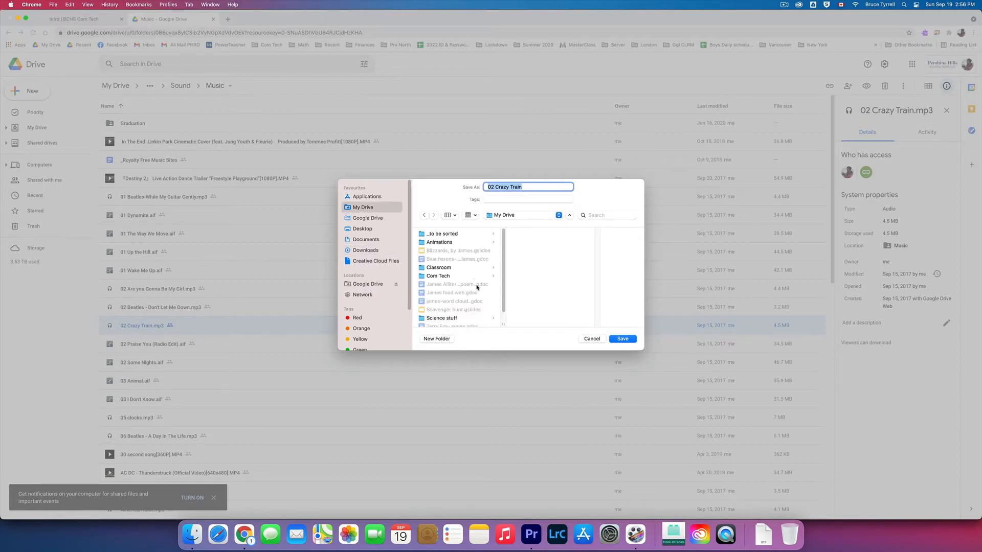
pyautogui.click(454, 277)
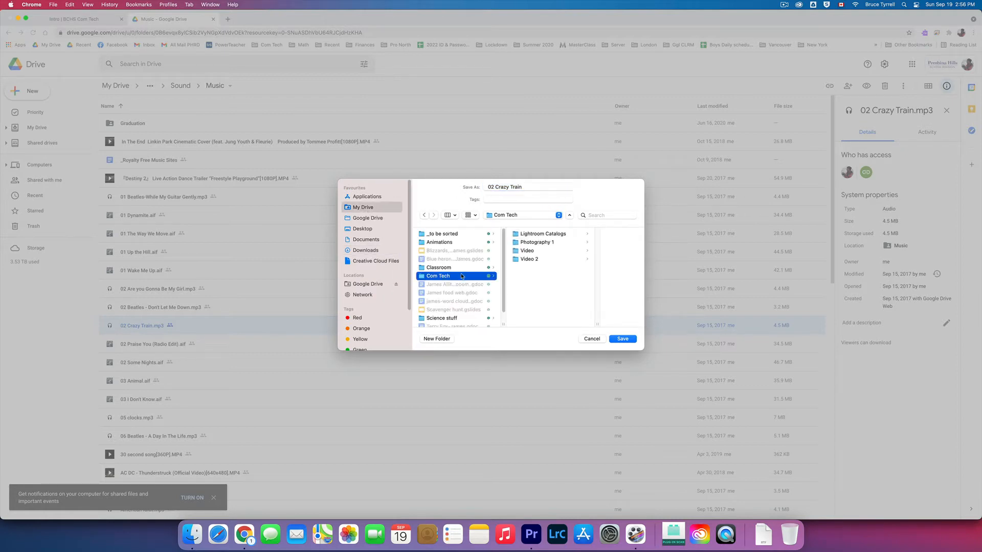
pyautogui.click(534, 252)
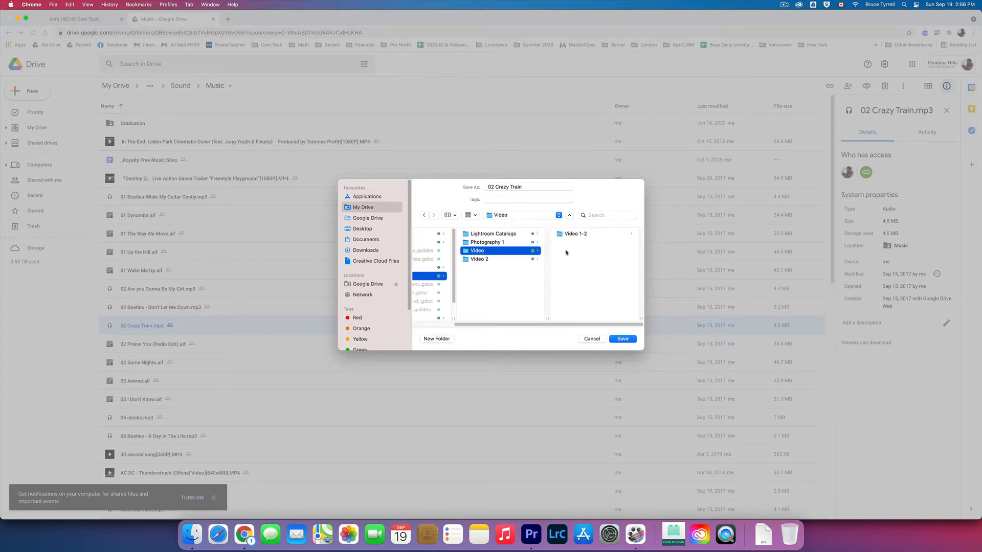
pyautogui.click(582, 234)
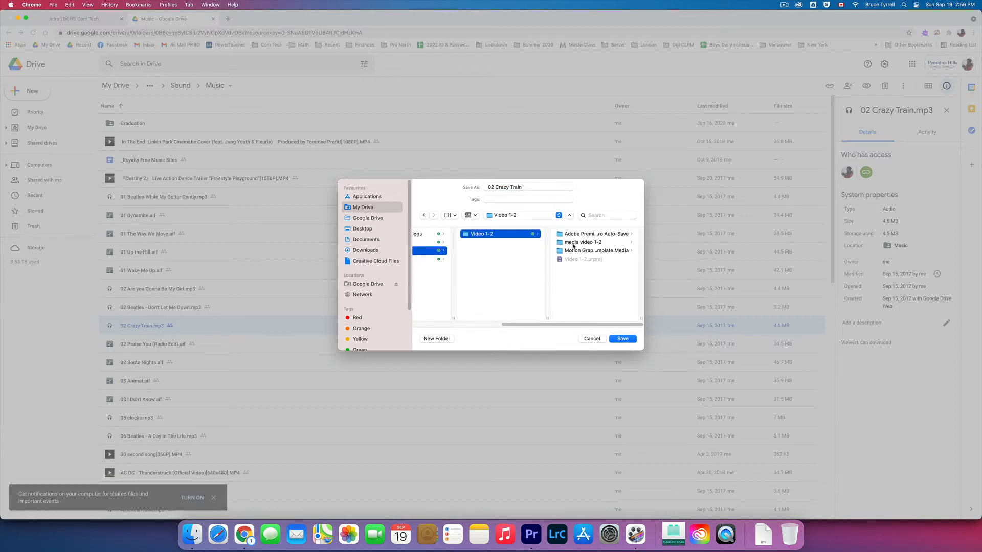
pyautogui.click(574, 243)
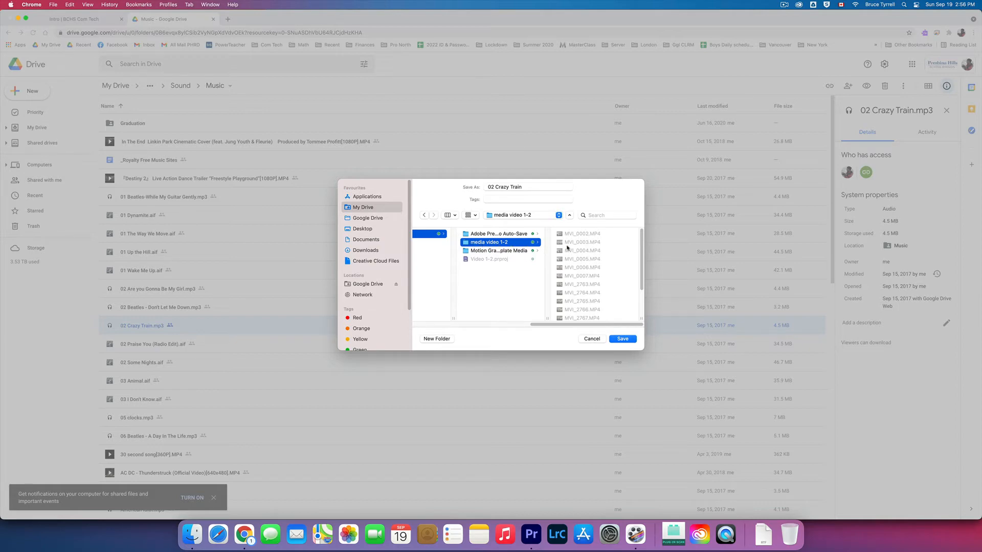
pyautogui.click(622, 340)
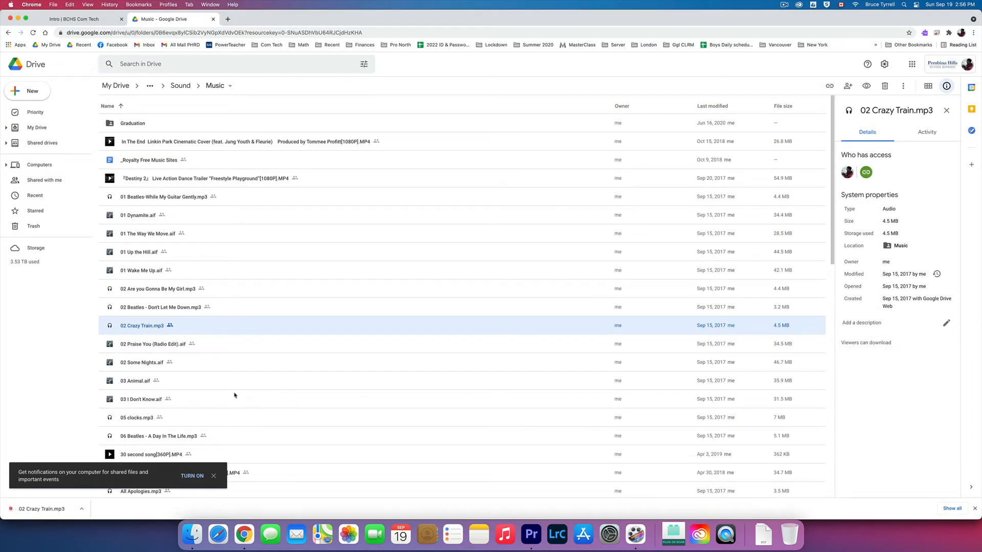
# Switch to Premiere Pro and import 02 Crazy Train.mp3 from the media video 1-2 folder into the project's media bin
pyautogui.click(532, 537)
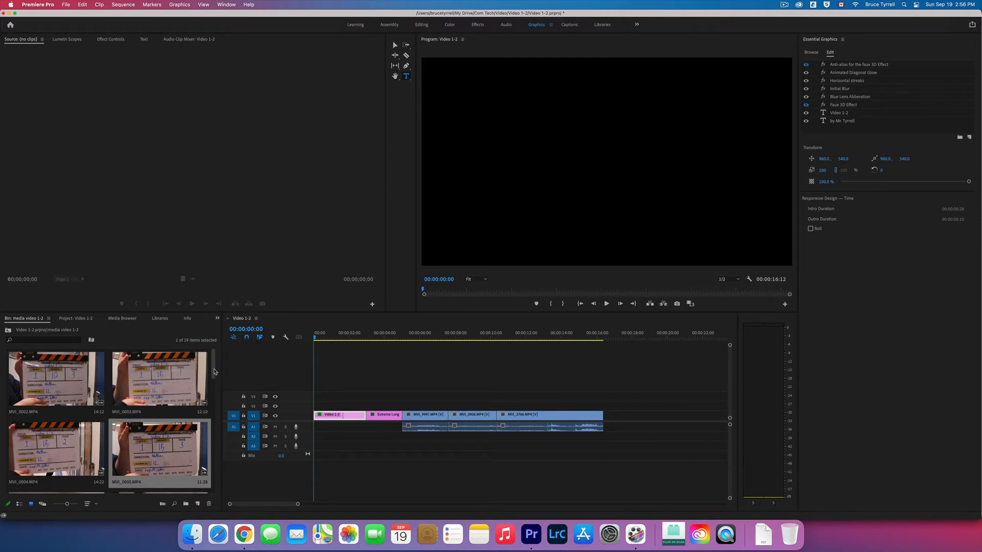
pyautogui.moveTo(215, 372); pyautogui.dragTo(197, 507)
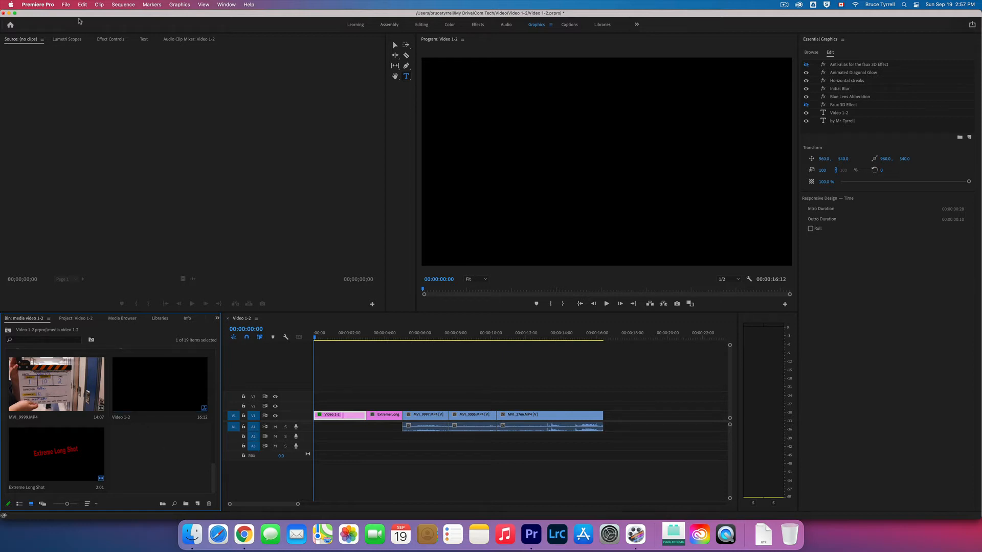
pyautogui.click(67, 5)
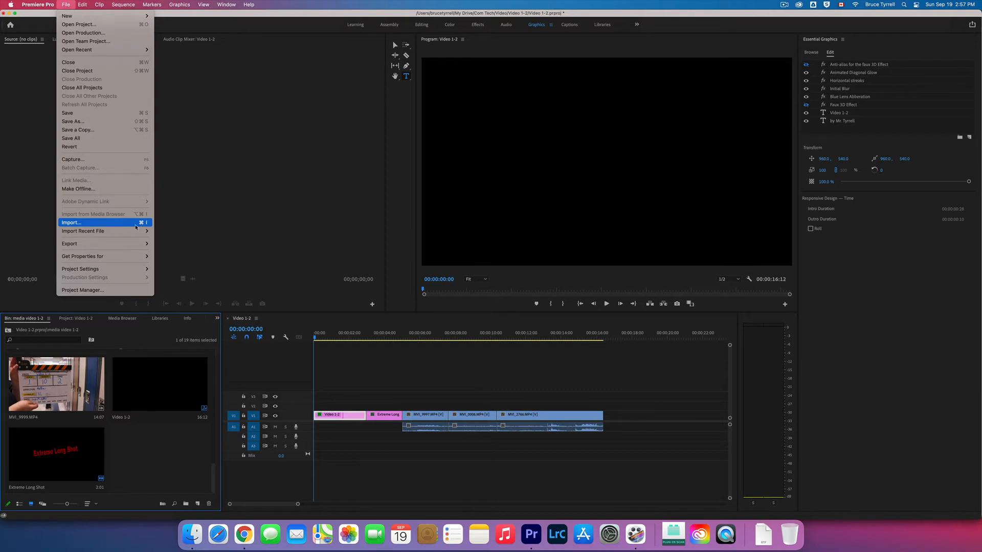
pyautogui.click(79, 225)
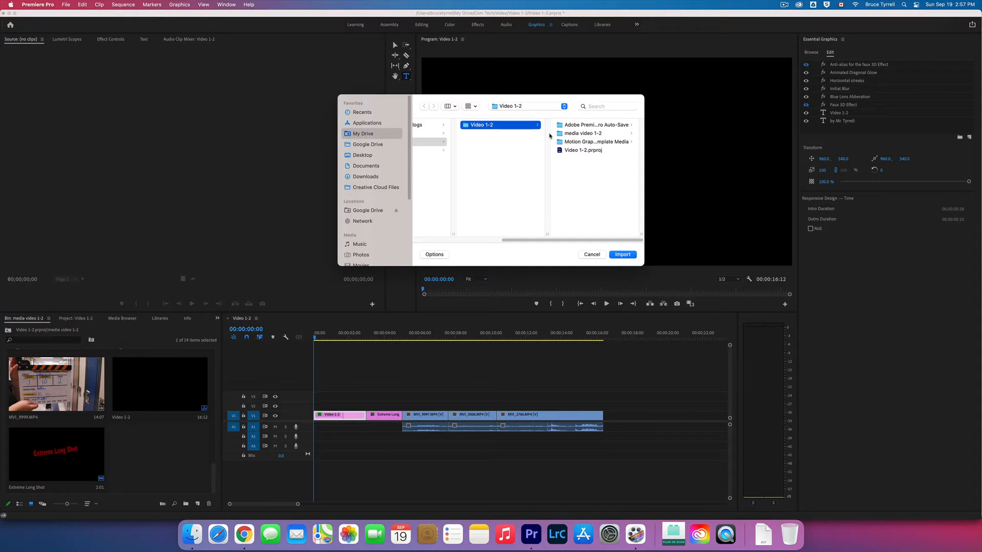
pyautogui.click(588, 134)
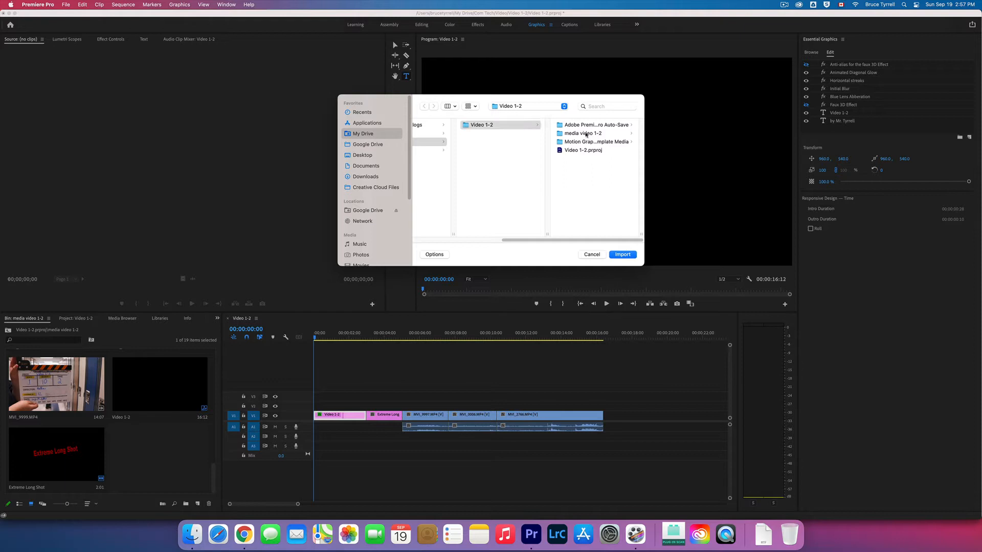
pyautogui.click(588, 126)
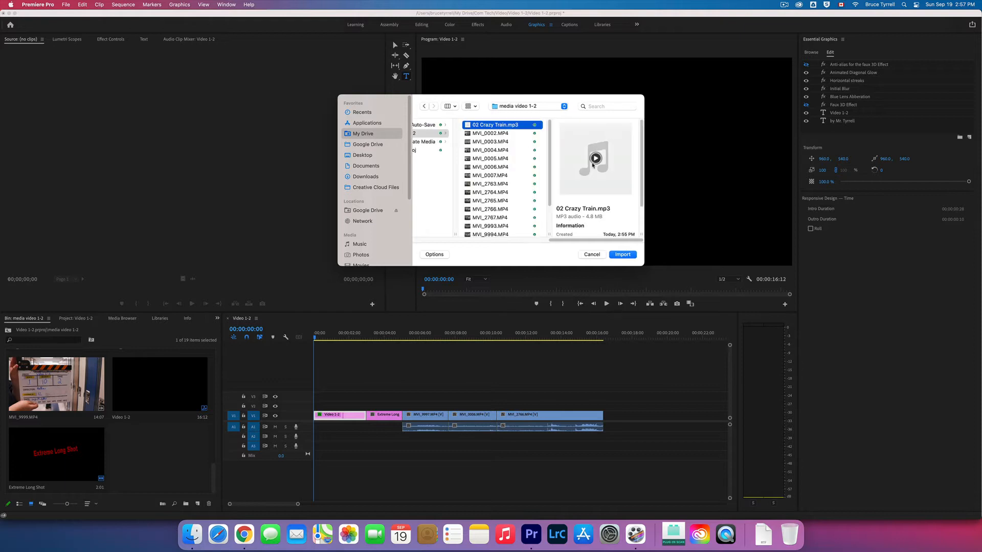
pyautogui.click(624, 256)
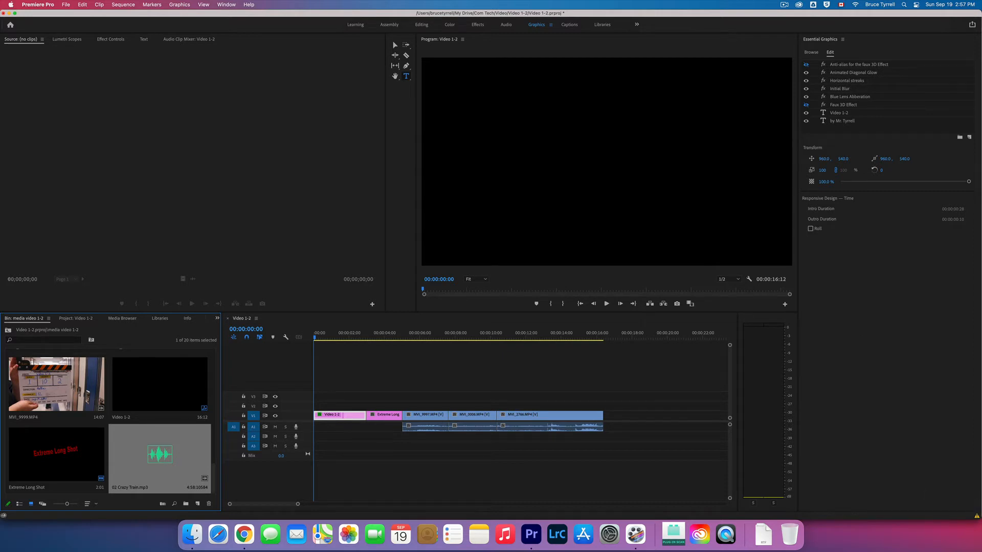
# Review the import warnings for the song in the Events window and close it
pyautogui.click(976, 516)
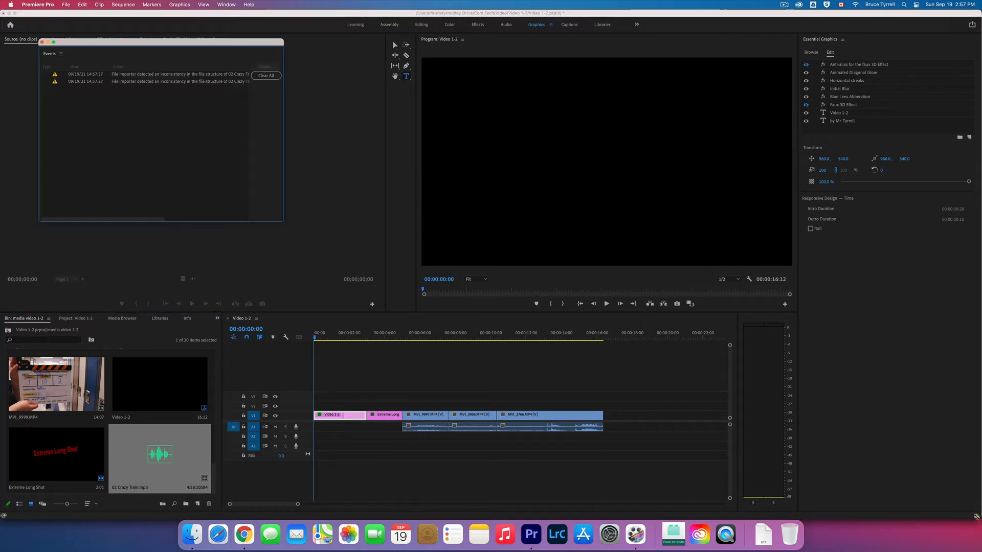
pyautogui.click(189, 75)
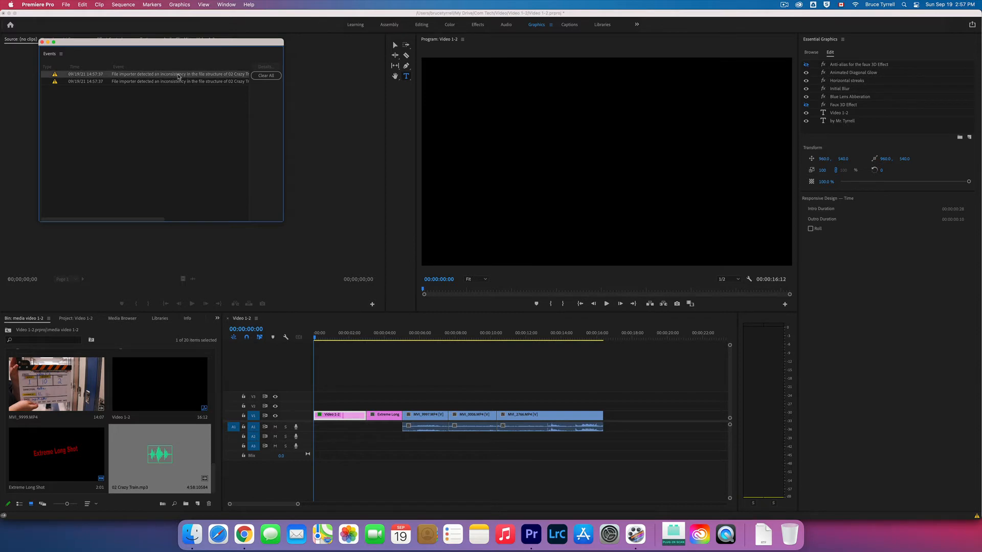
pyautogui.click(43, 42)
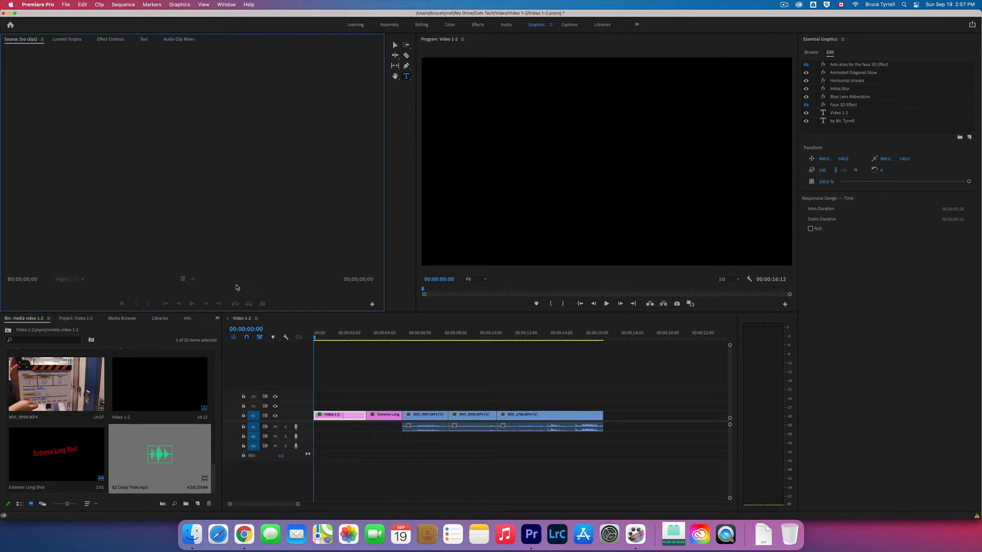
# Load 02 Crazy Train.mp3 in the Source monitor and listen to its opening seconds with the volume raised
pyautogui.doubleClick(136, 460)
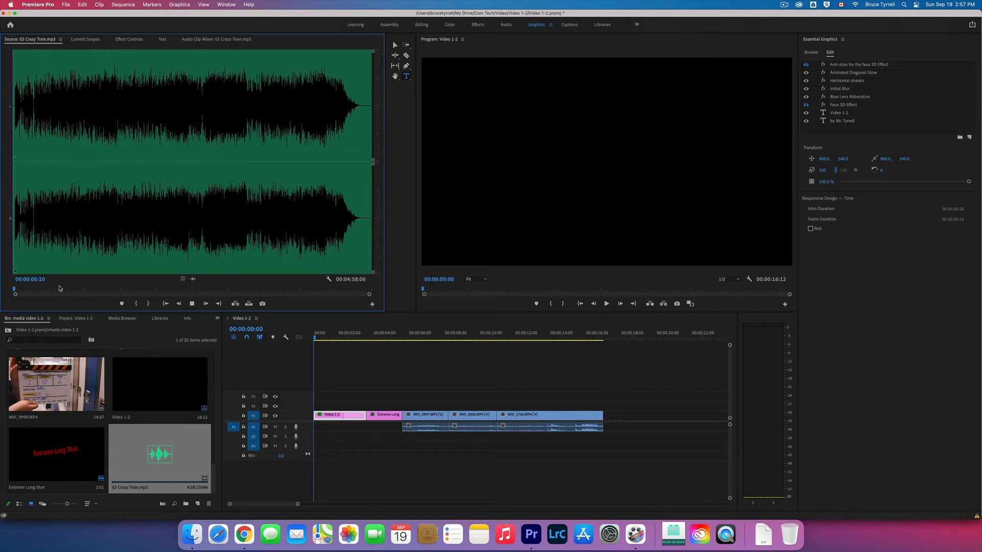
pyautogui.press('XF86AudioRaiseVolume')
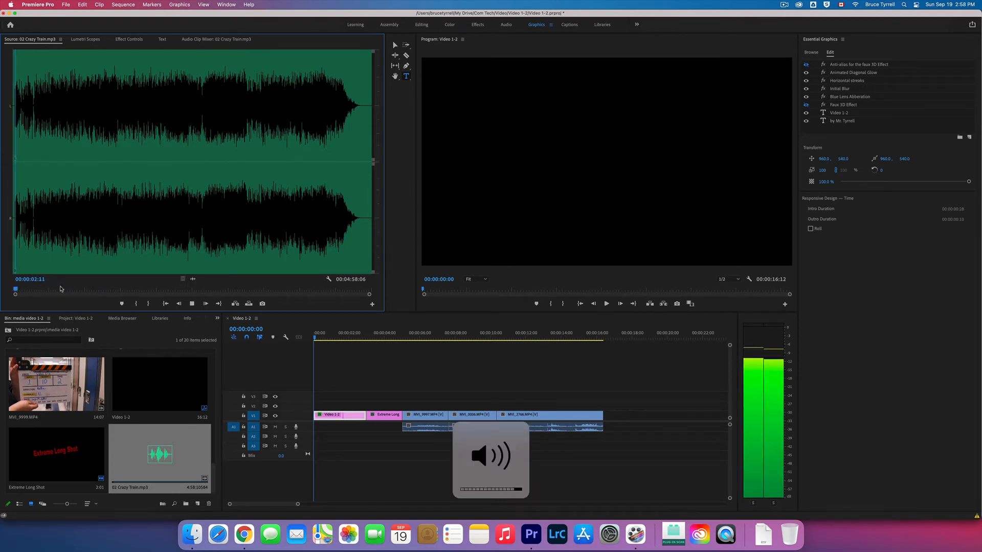
pyautogui.press('space')
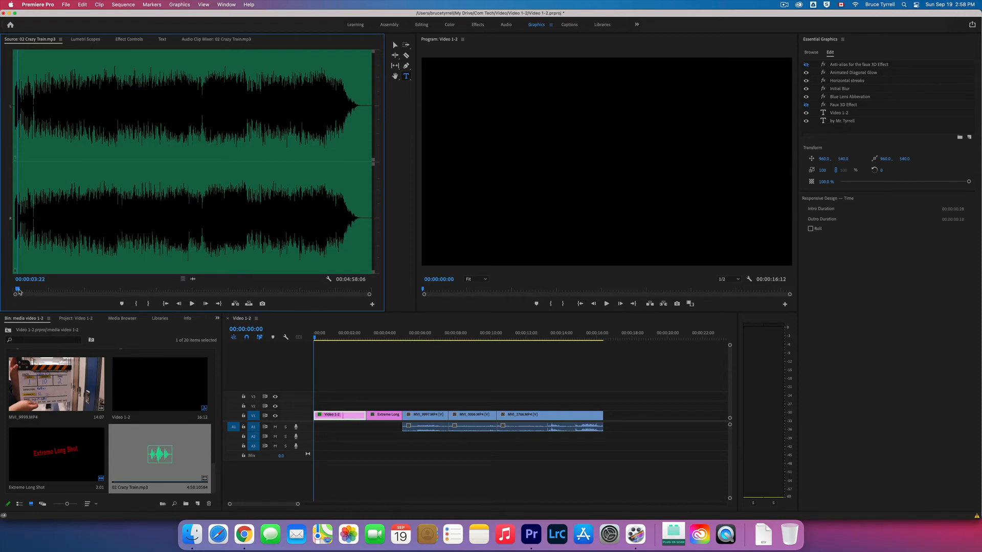
# Mark a trial in-to-out range of about 45 seconds in the song, and clear both marks
pyautogui.moveTo(18, 291); pyautogui.dragTo(142, 289)
pyautogui.press('i')
pyautogui.press('o')
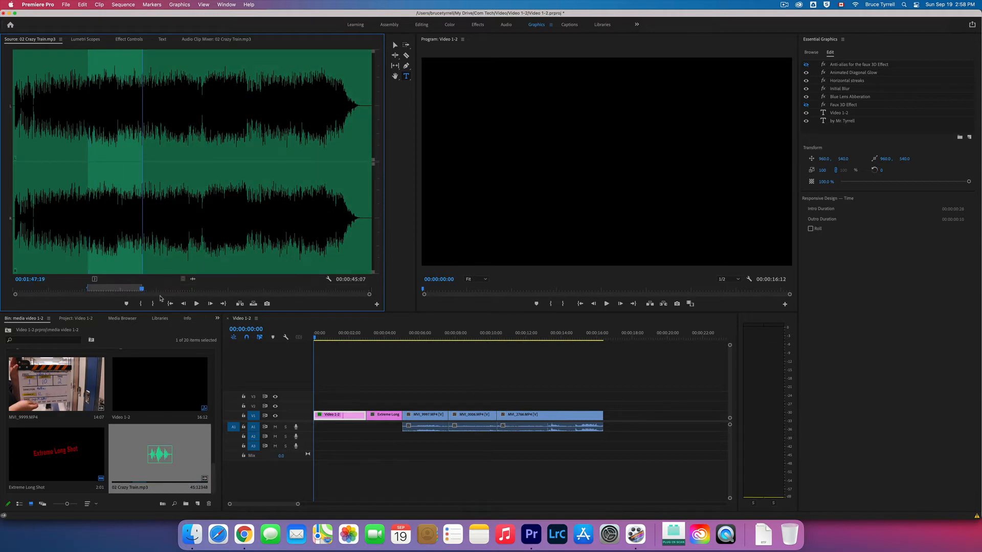
pyautogui.rightClick(113, 291)
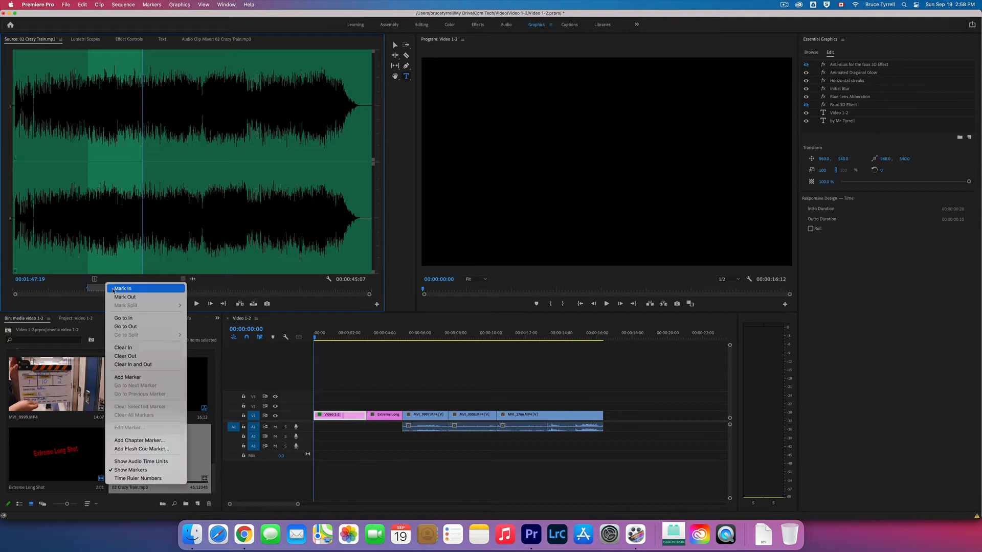
pyautogui.click(134, 365)
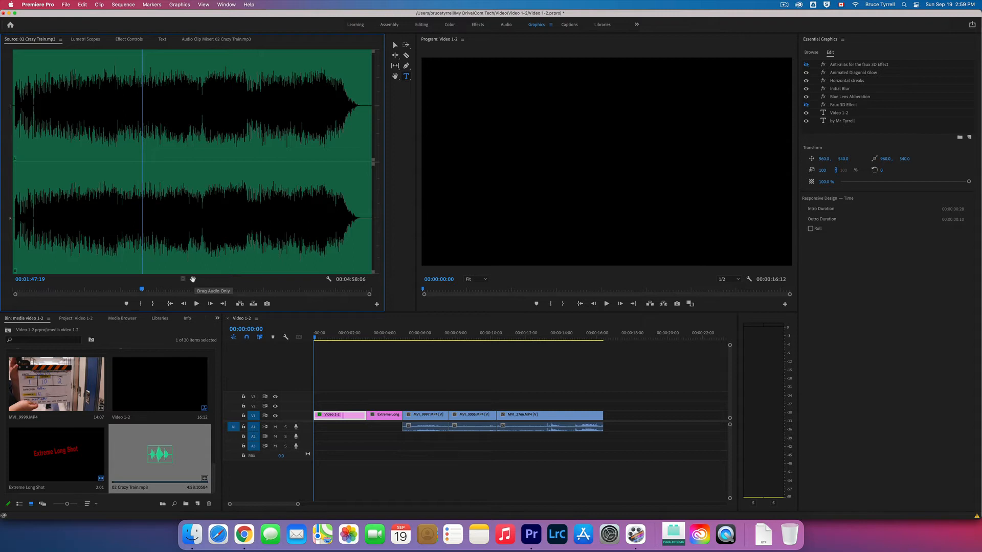
# Place the entire song's audio on track A2 from the start of the Video 1-2 sequence and play it back
pyautogui.moveTo(193, 278); pyautogui.dragTo(316, 440)
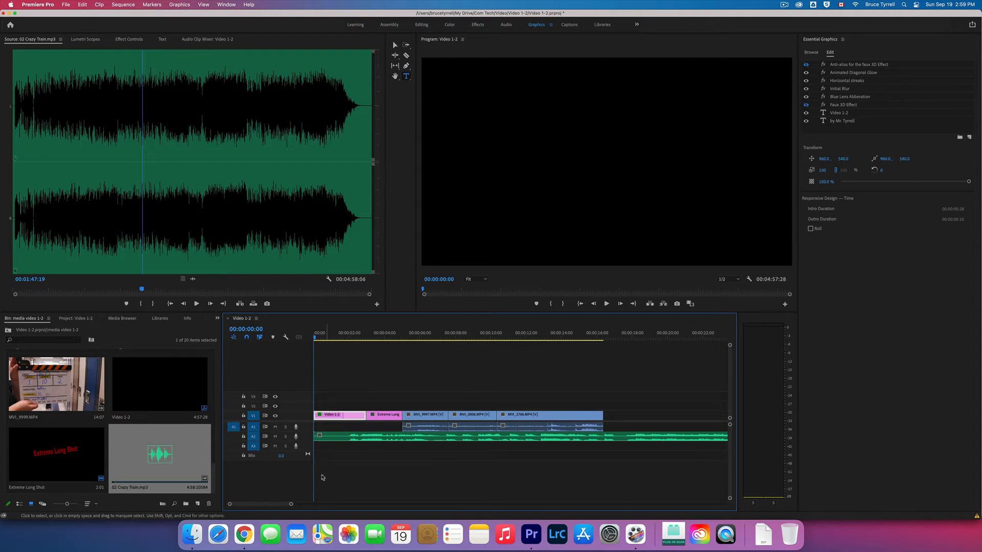
pyautogui.moveTo(291, 504); pyautogui.dragTo(281, 504)
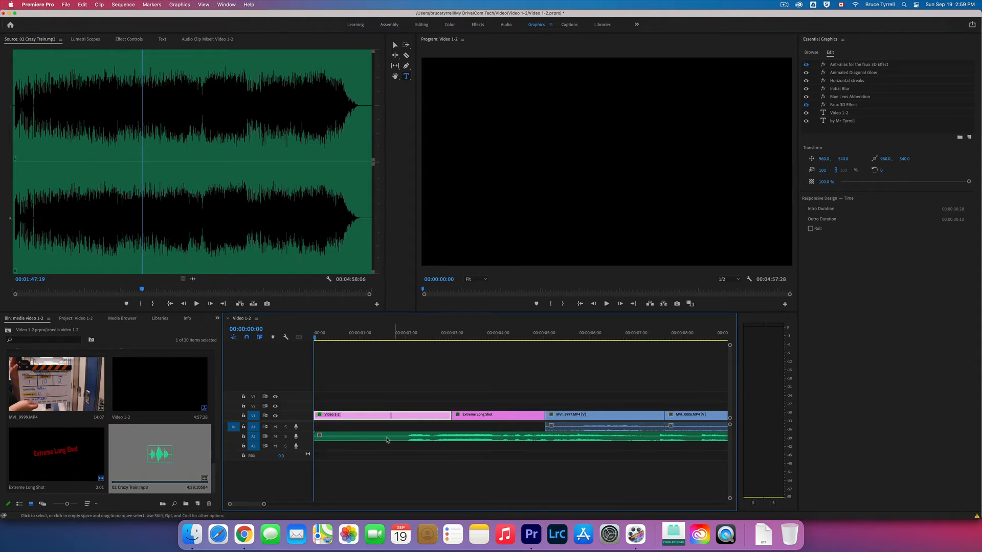
pyautogui.press('space')
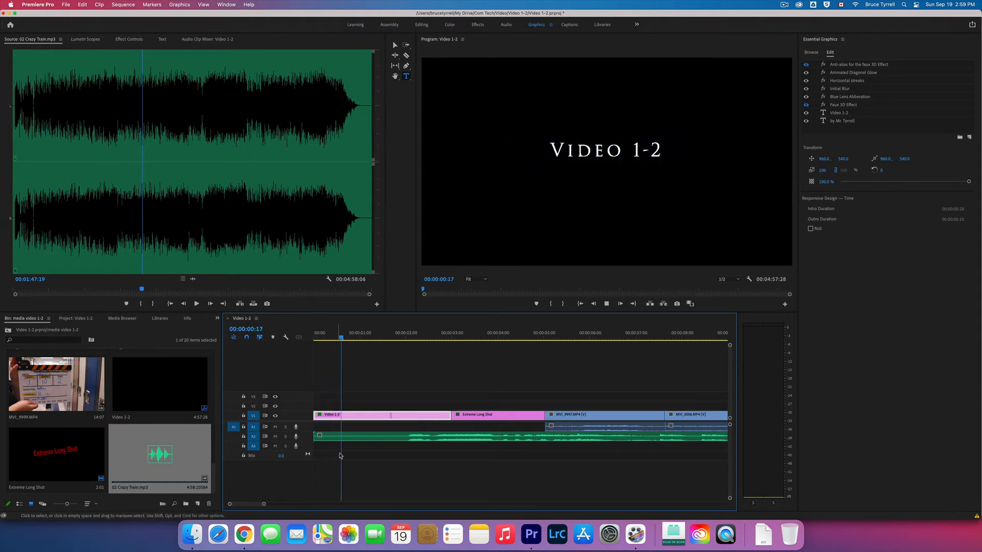
# Stop playback, cut the song on track A2 just before its sound begins at about 2 seconds, and delete the silent opening piece
pyautogui.press('space')
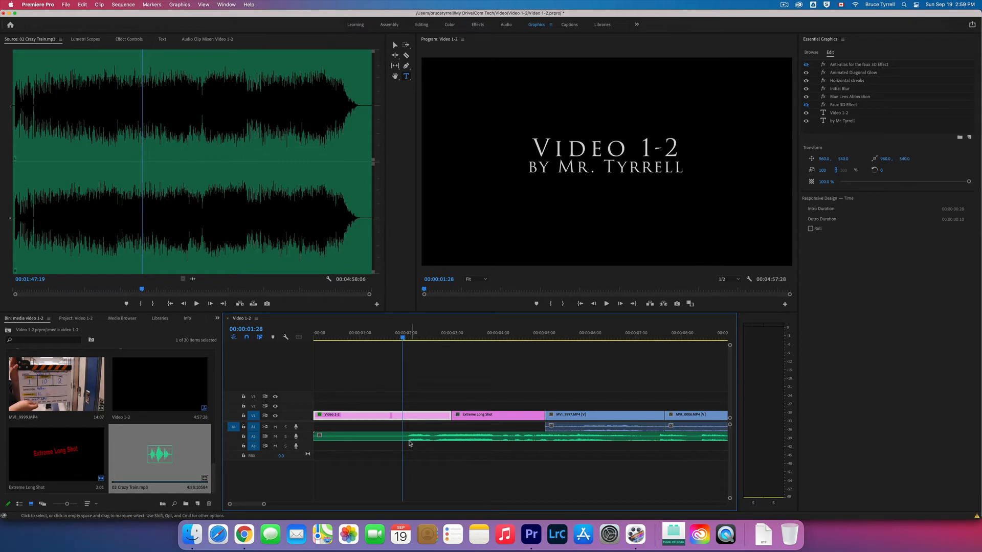
pyautogui.press('c')
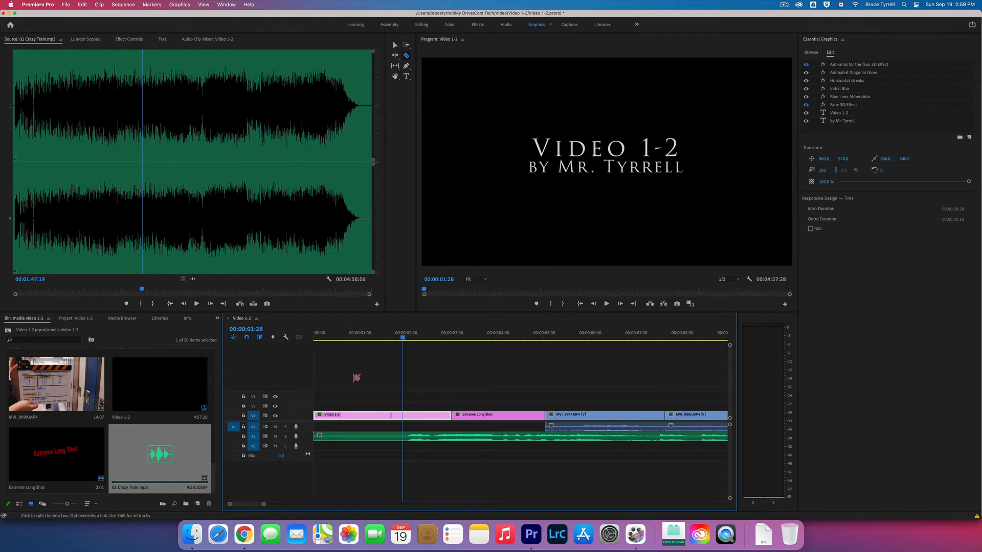
pyautogui.click(407, 437)
pyautogui.moveTo(402, 338); pyautogui.dragTo(387, 338)
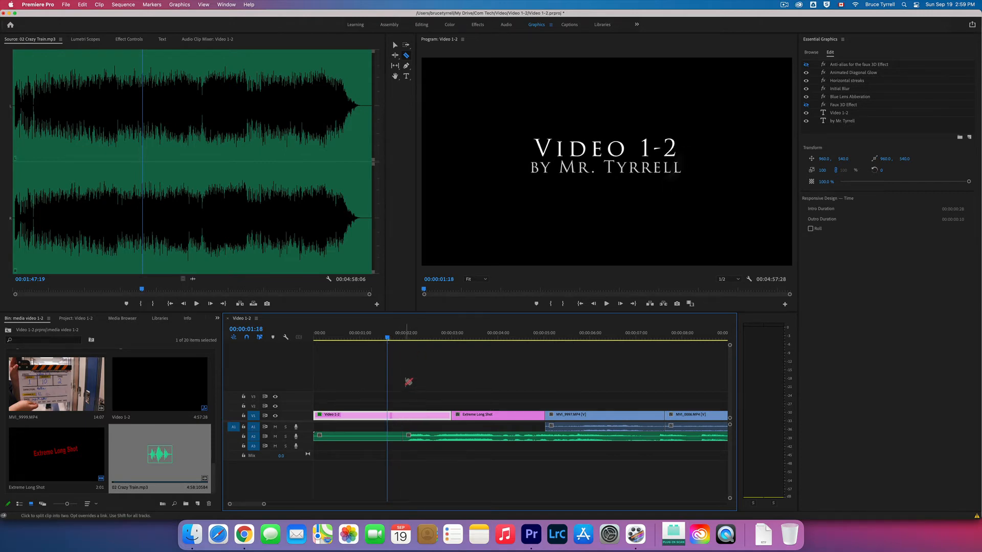
pyautogui.press('v')
pyautogui.click(376, 440)
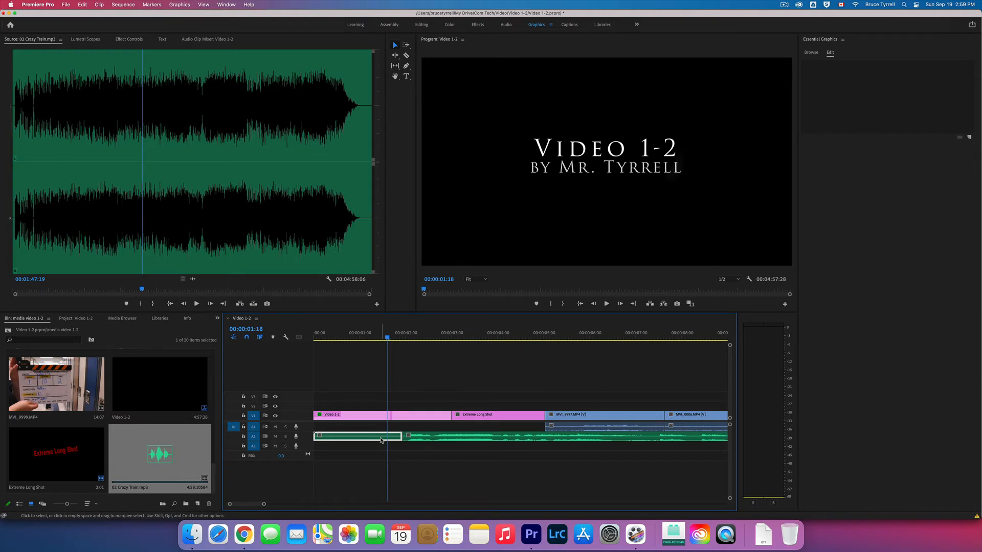
pyautogui.press('Delete')
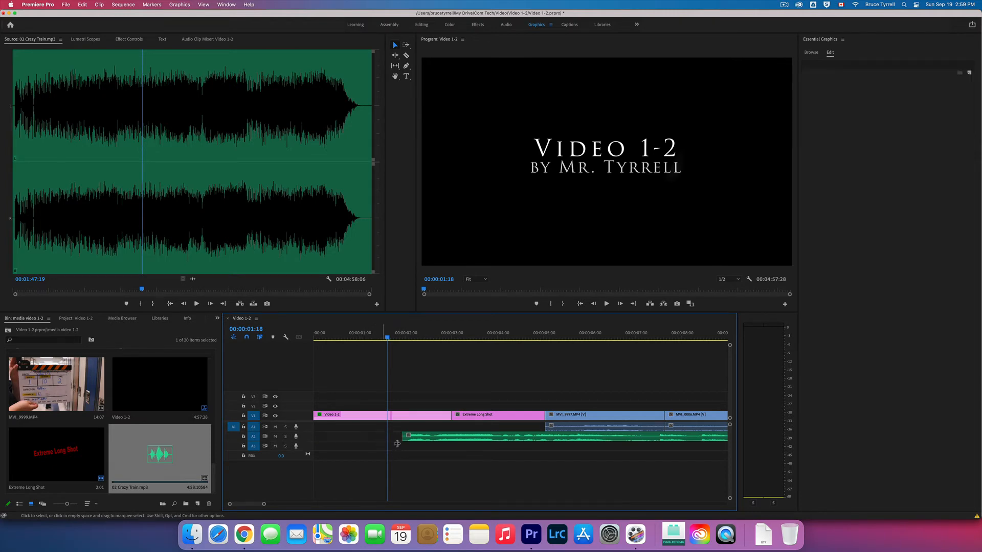
# Move the remaining song on track A2 to the start of the sequence and play it back from the beginning
pyautogui.moveTo(447, 440); pyautogui.dragTo(349, 441)
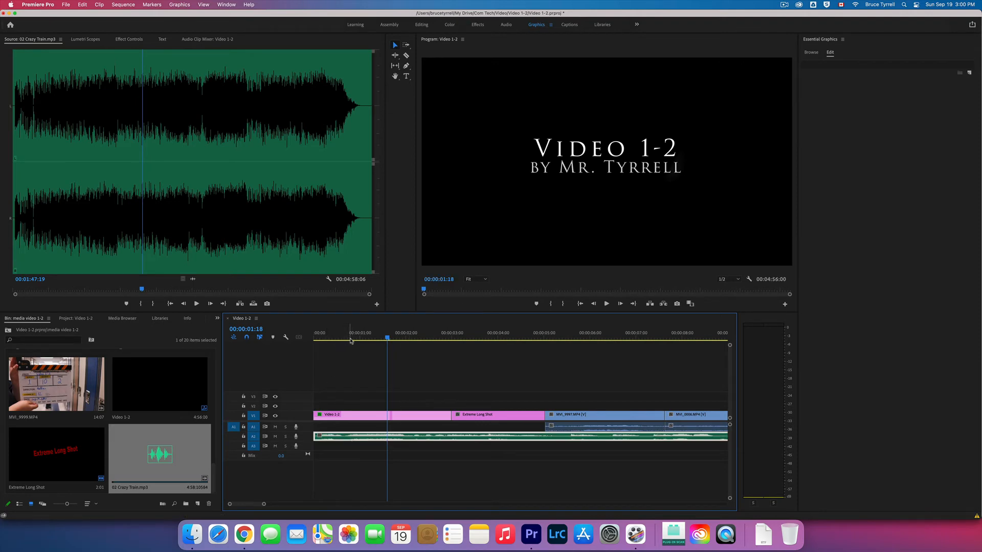
pyautogui.moveTo(347, 335); pyautogui.dragTo(289, 342)
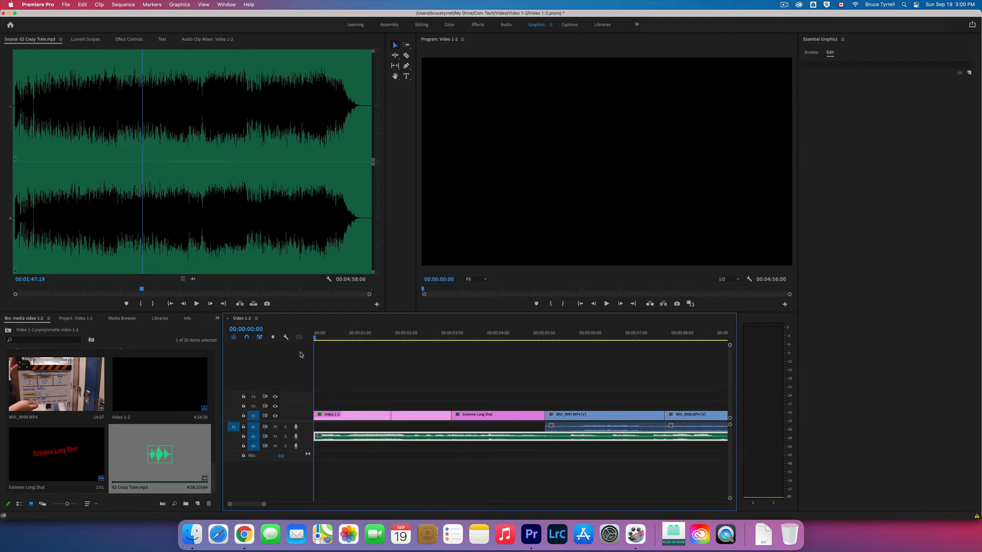
pyautogui.press('space')
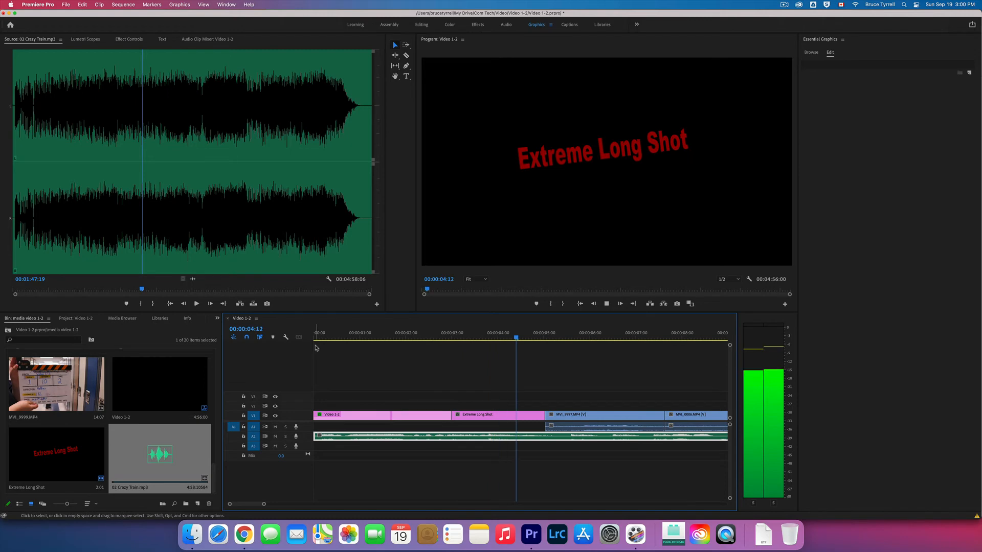
pyautogui.press('space')
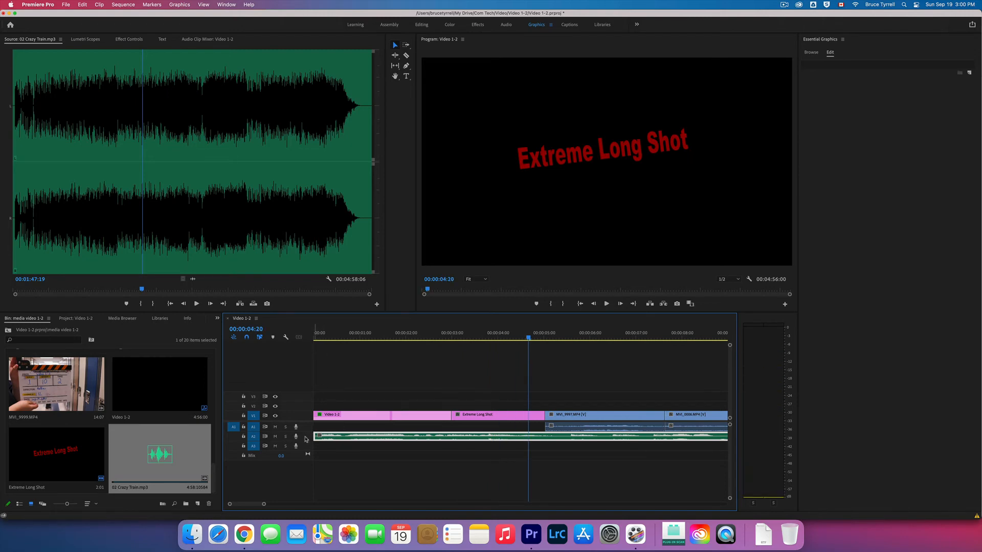
# Enlarge track A2 to reveal the song's waveform, and set the line shown on the clip to Volume Level
pyautogui.moveTo(305, 440); pyautogui.dragTo(305, 455)
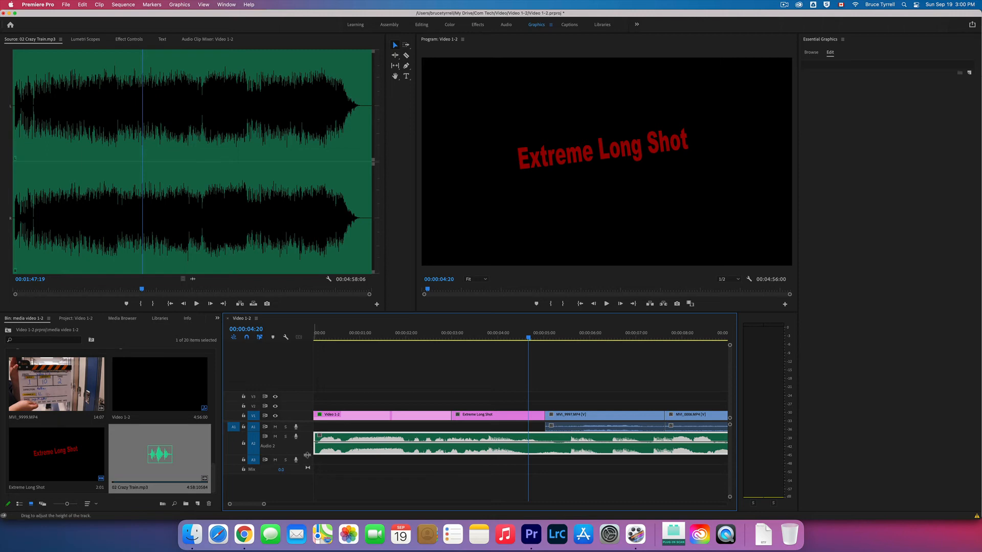
pyautogui.moveTo(309, 444); pyautogui.dragTo(307, 443)
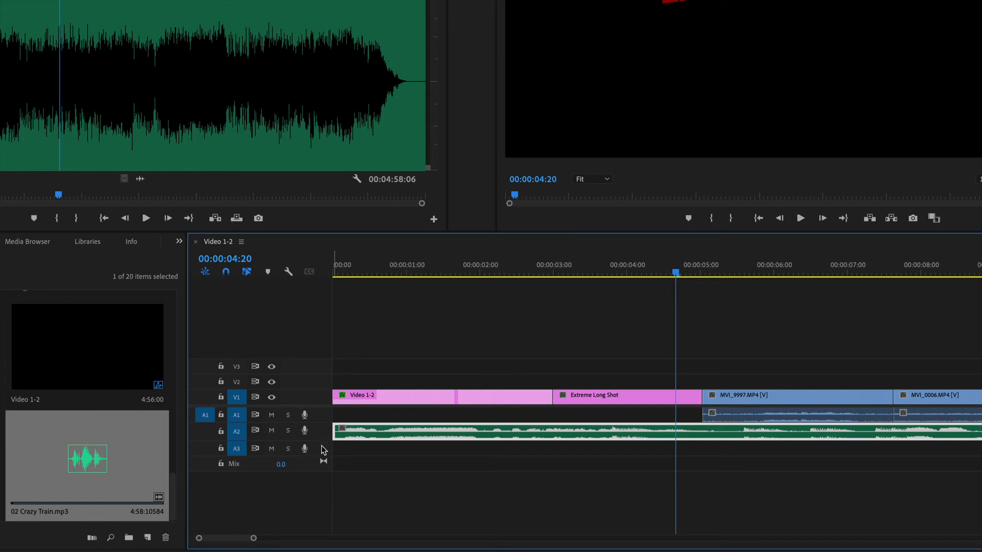
pyautogui.moveTo(324, 449); pyautogui.dragTo(328, 462)
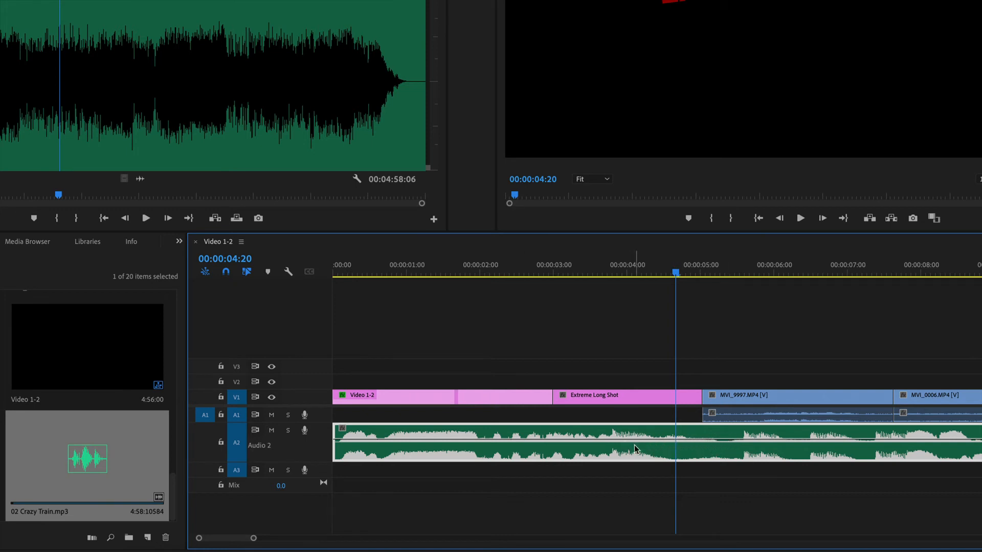
pyautogui.click(343, 429)
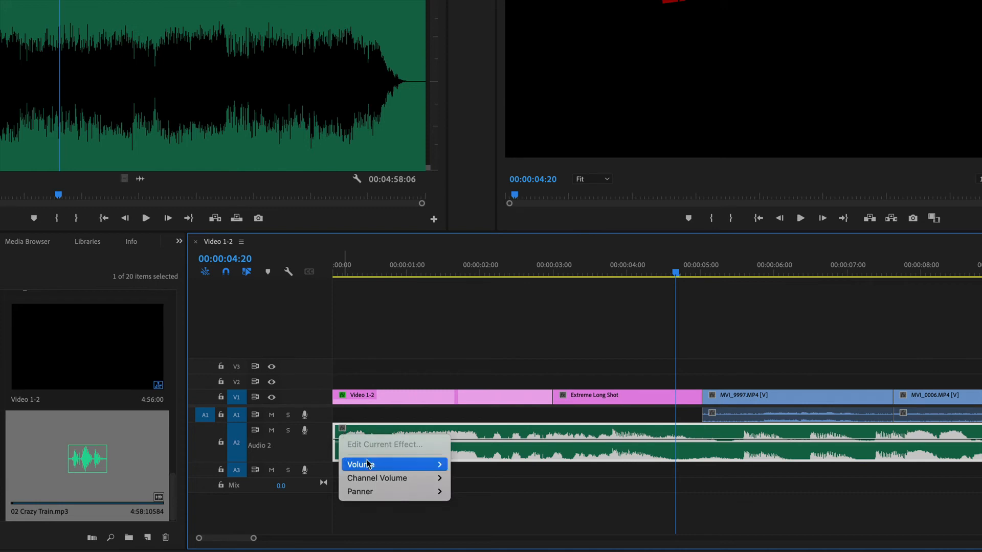
pyautogui.moveTo(372, 465)
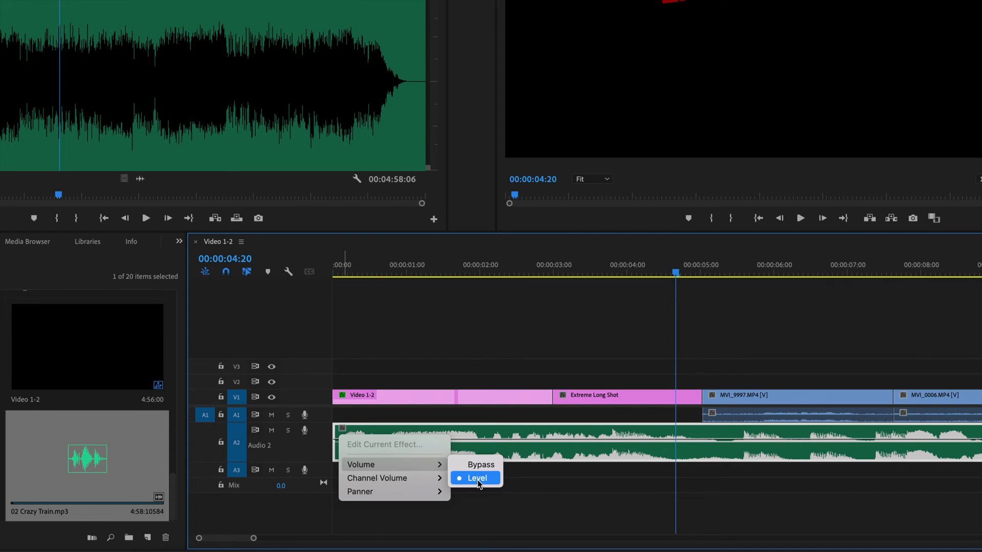
pyautogui.click(477, 478)
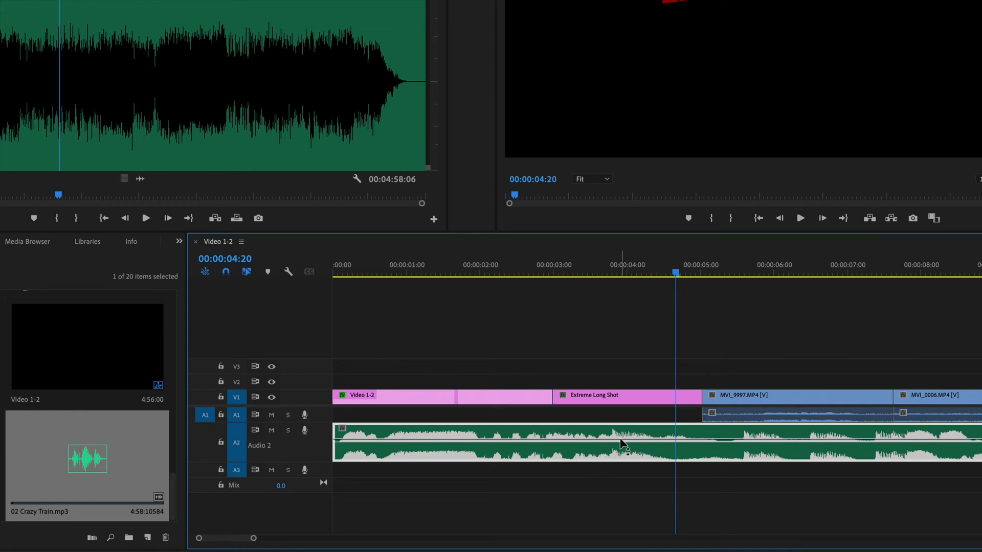
# Lower the overall volume of the song on track A2 slightly and play the sequence from the start
pyautogui.moveTo(625, 439); pyautogui.dragTo(624, 447)
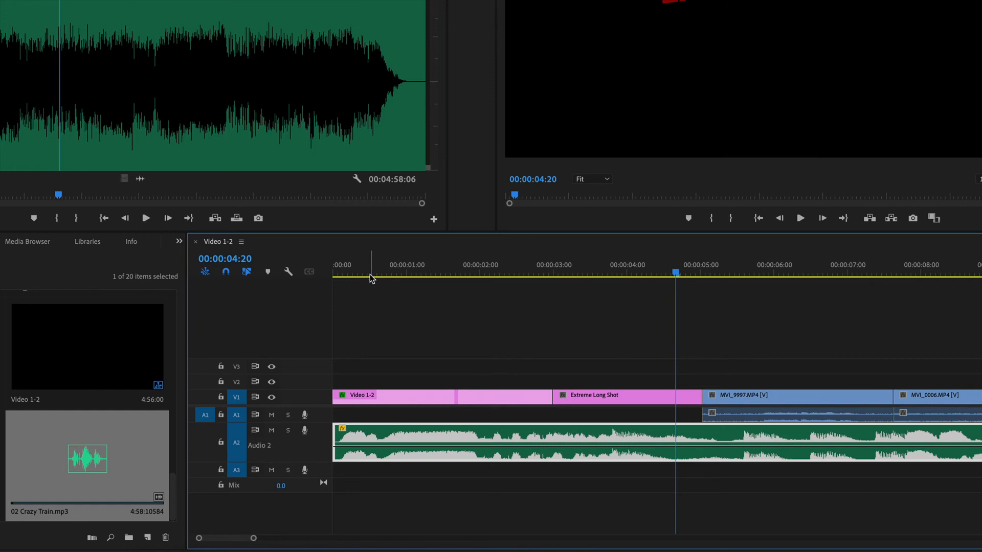
pyautogui.press('Home')
pyautogui.press('space')
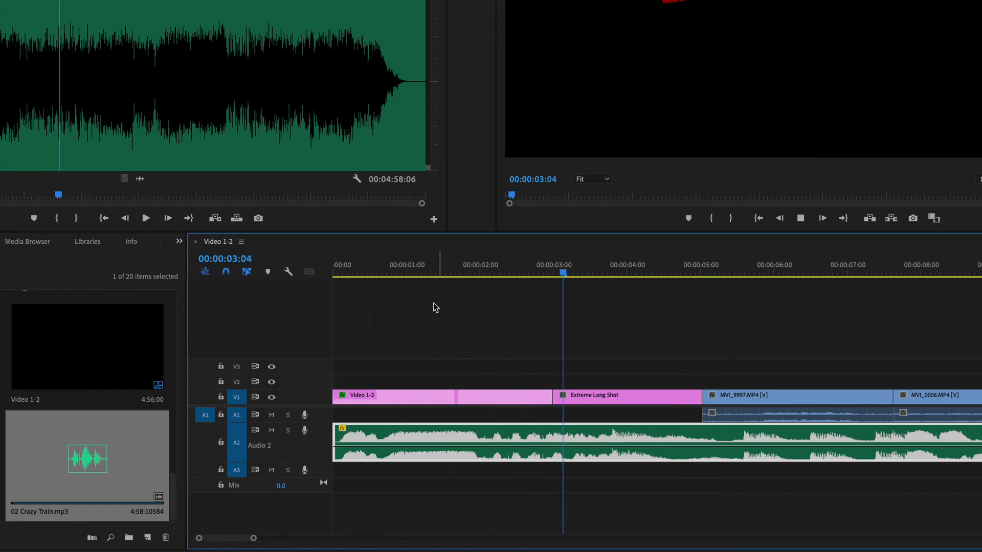
pyautogui.press('space')
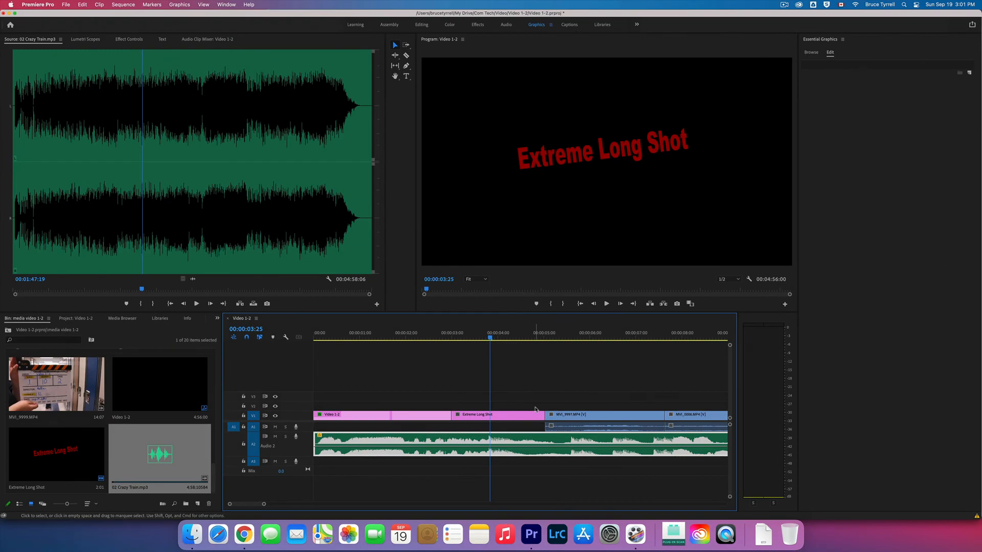
# Add volume keyframes with the Pen tool so the song drops in level as clip MVI_9997.MP4 begins, and play back the transition
pyautogui.moveTo(541, 338); pyautogui.dragTo(580, 341)
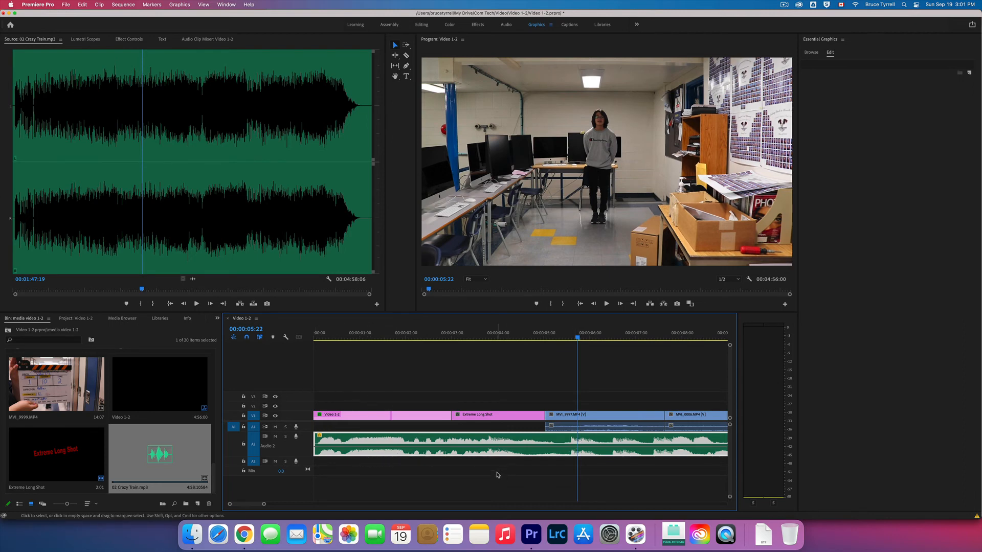
pyautogui.press('p')
pyautogui.moveTo(579, 450); pyautogui.dragTo(577, 453)
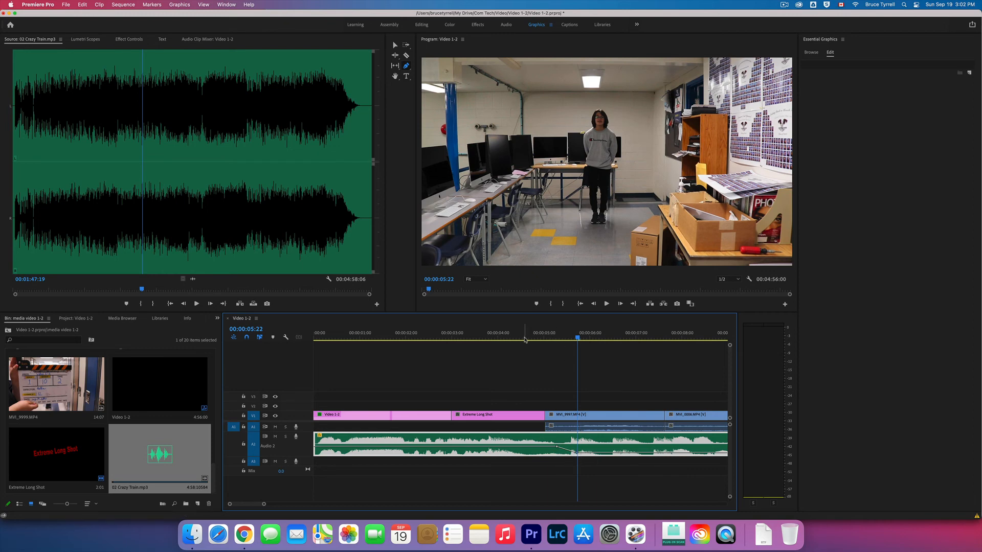
pyautogui.click(522, 339)
pyautogui.press('space')
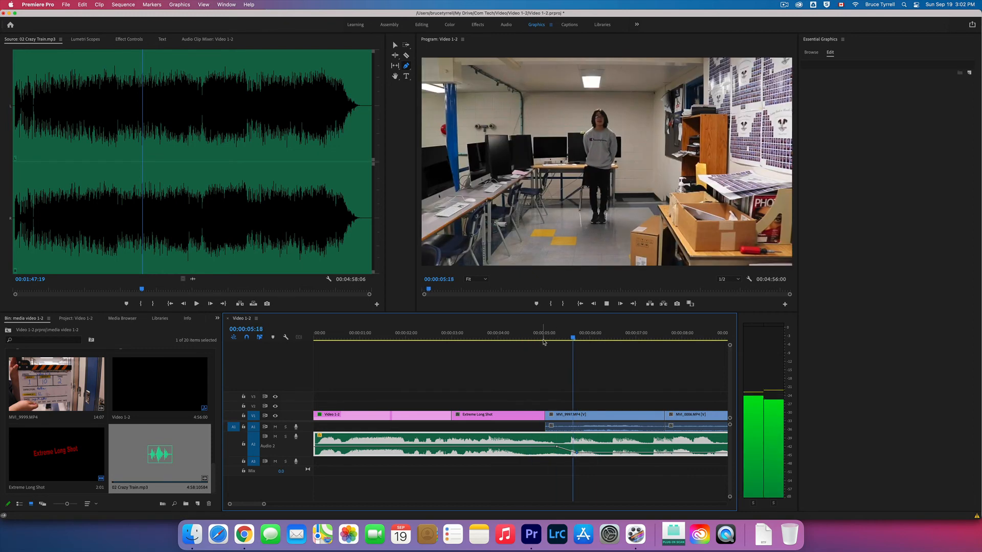
pyautogui.press('space')
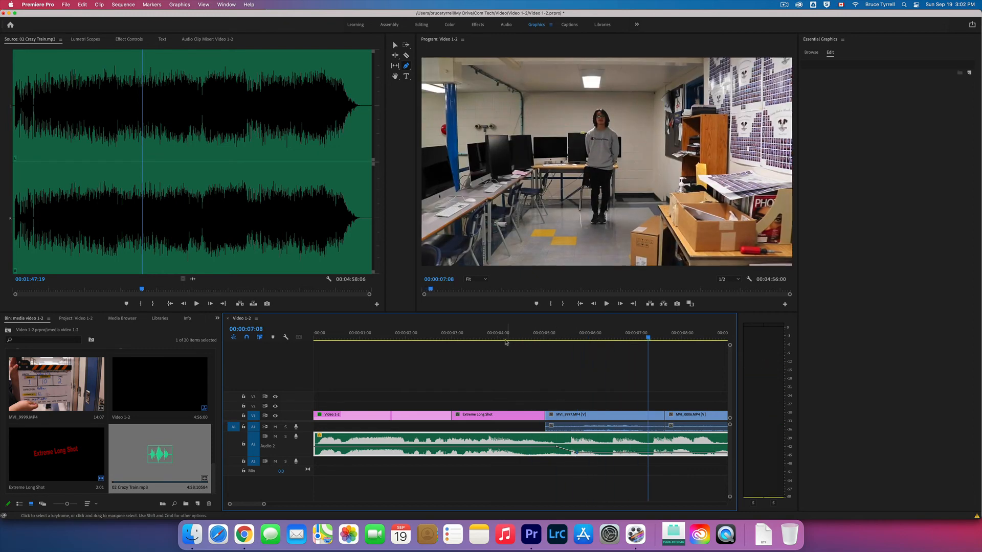
pyautogui.click(488, 339)
pyautogui.press('space')
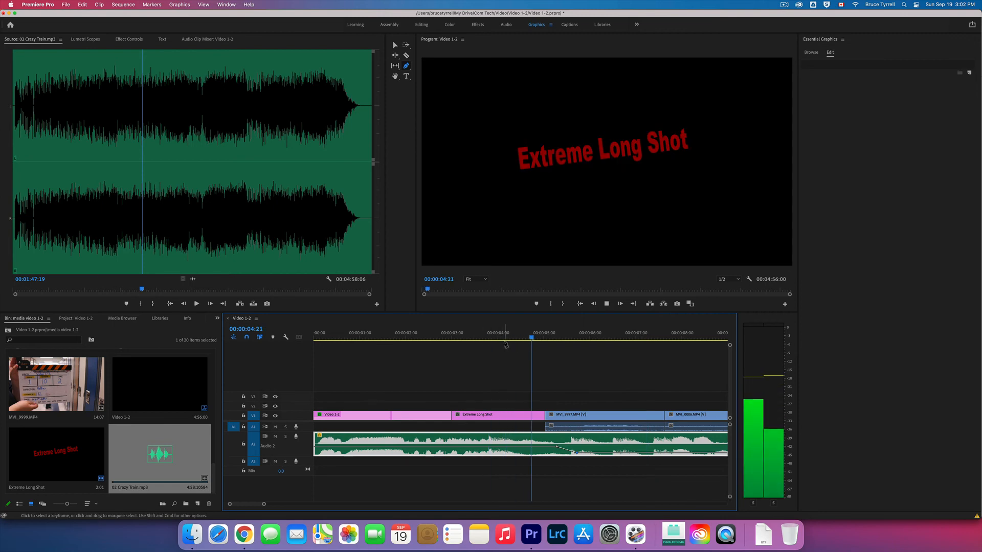
pyautogui.press('space')
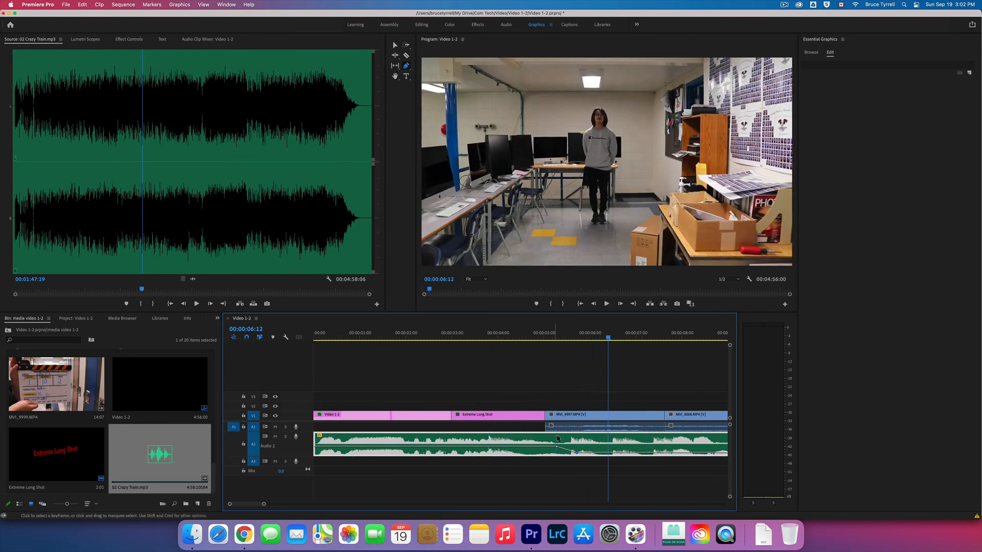
# Fine-tune the reduced song level under the MVI_9997.MP4 clip, playing back the section after each adjustment
pyautogui.moveTo(577, 454); pyautogui.dragTo(577, 451)
pyautogui.click(563, 339)
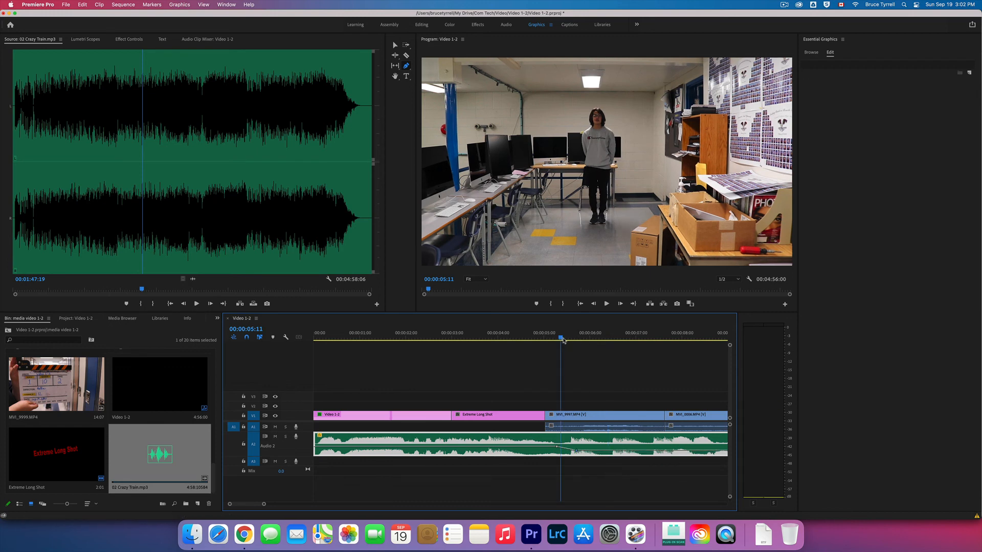
pyautogui.press('space')
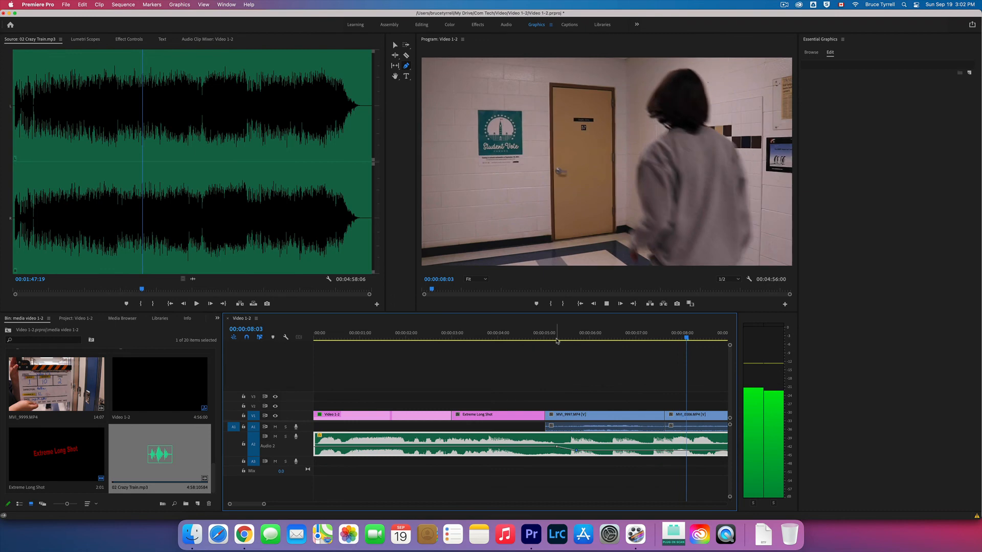
pyautogui.press('space')
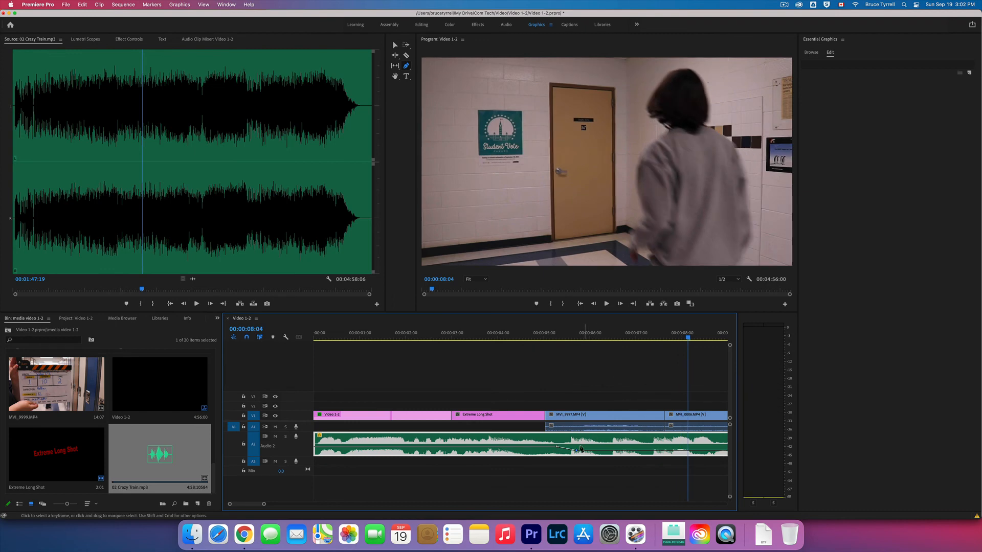
pyautogui.moveTo(582, 450); pyautogui.dragTo(583, 452)
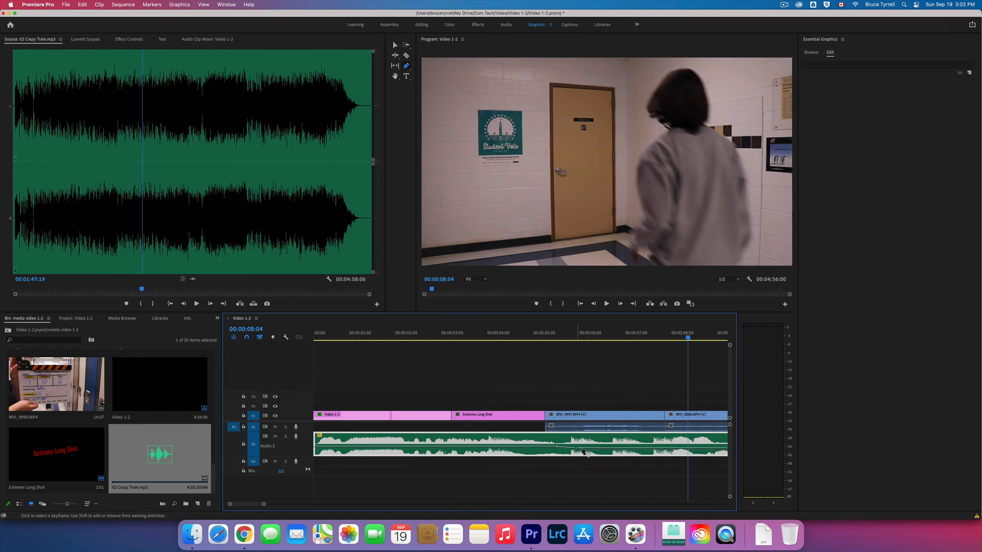
pyautogui.click(580, 339)
pyautogui.press('space')
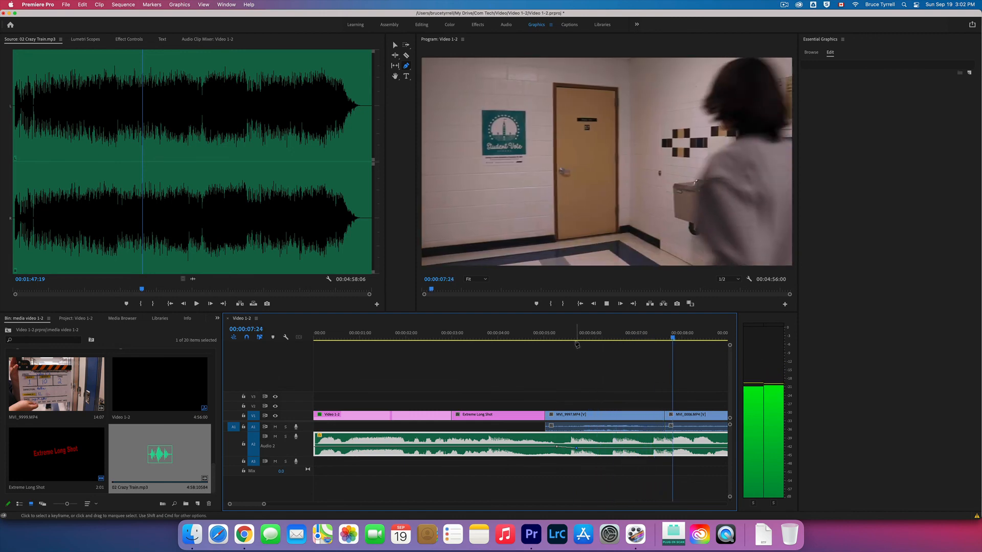
pyautogui.press('space')
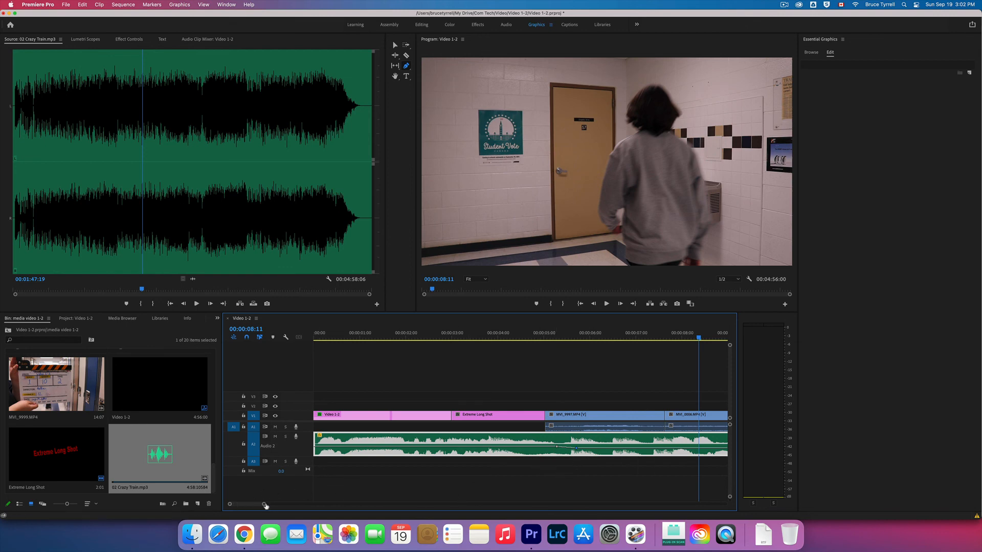
# Fade the song out with volume keyframes just past the last video clip, and cut off and delete everything after about 18 seconds
pyautogui.moveTo(266, 506); pyautogui.dragTo(306, 505)
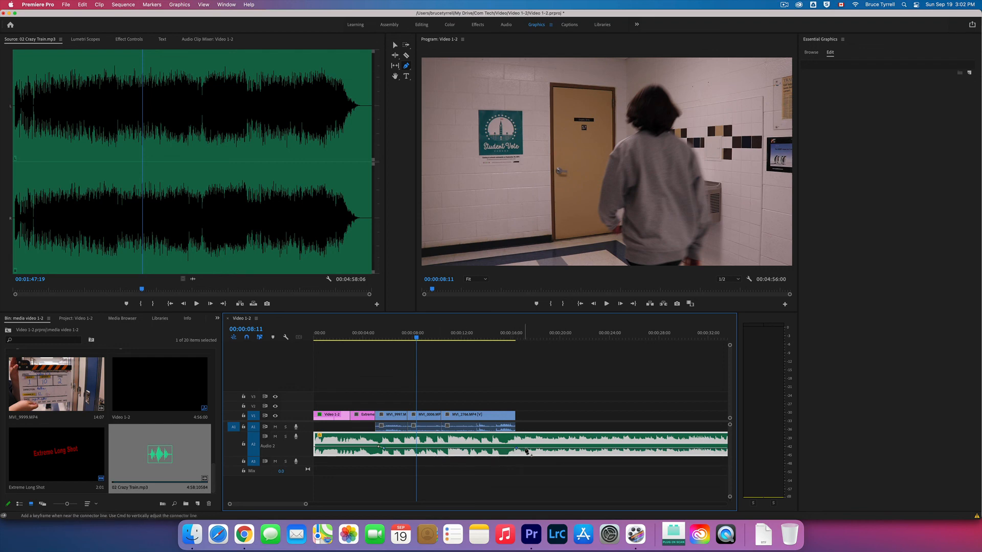
pyautogui.moveTo(531, 451); pyautogui.dragTo(530, 466)
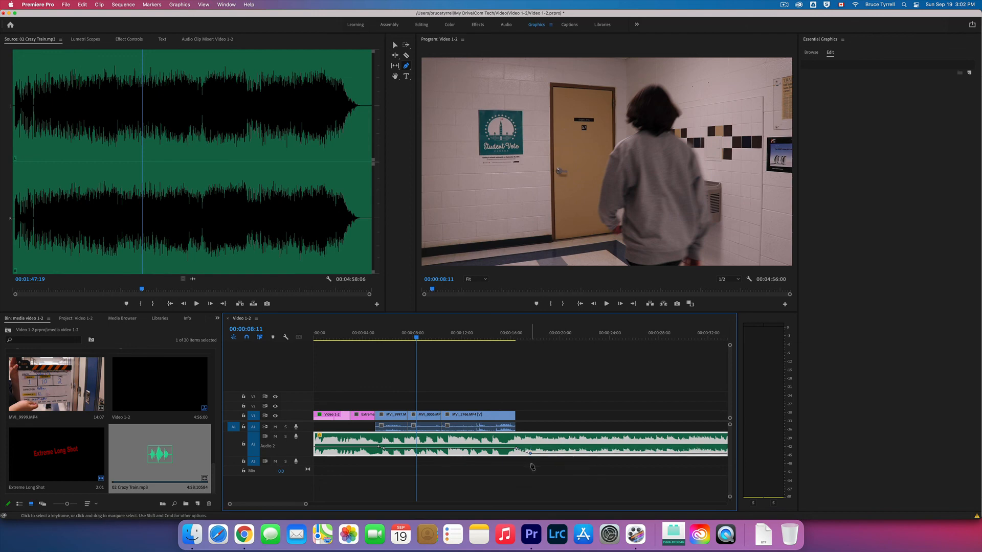
pyautogui.press('c')
pyautogui.click(537, 446)
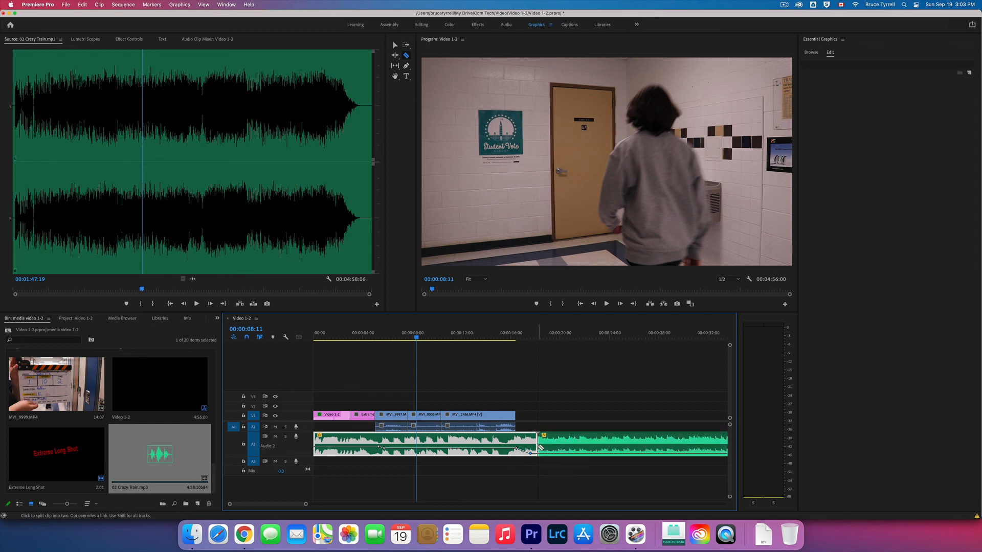
pyautogui.press('v')
pyautogui.click(561, 444)
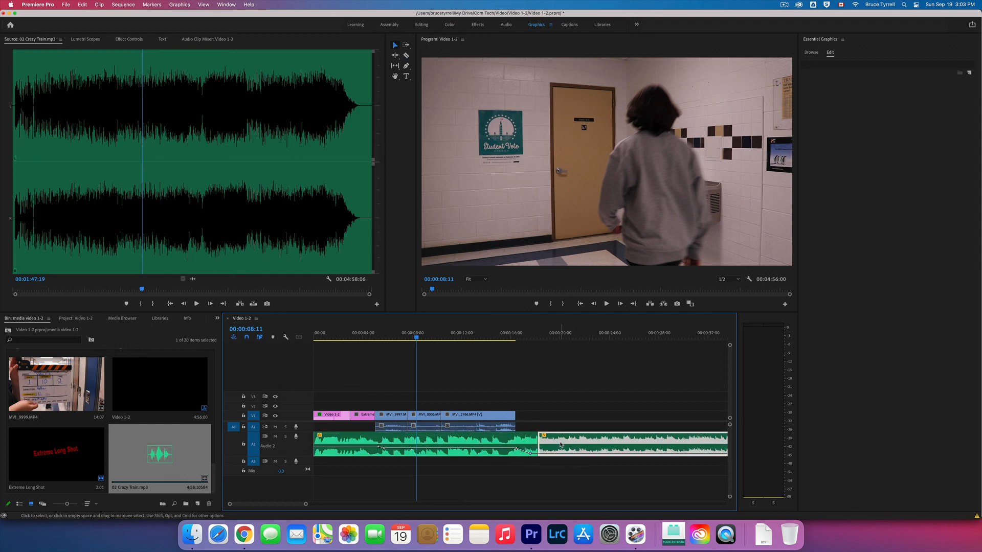
pyautogui.press('Delete')
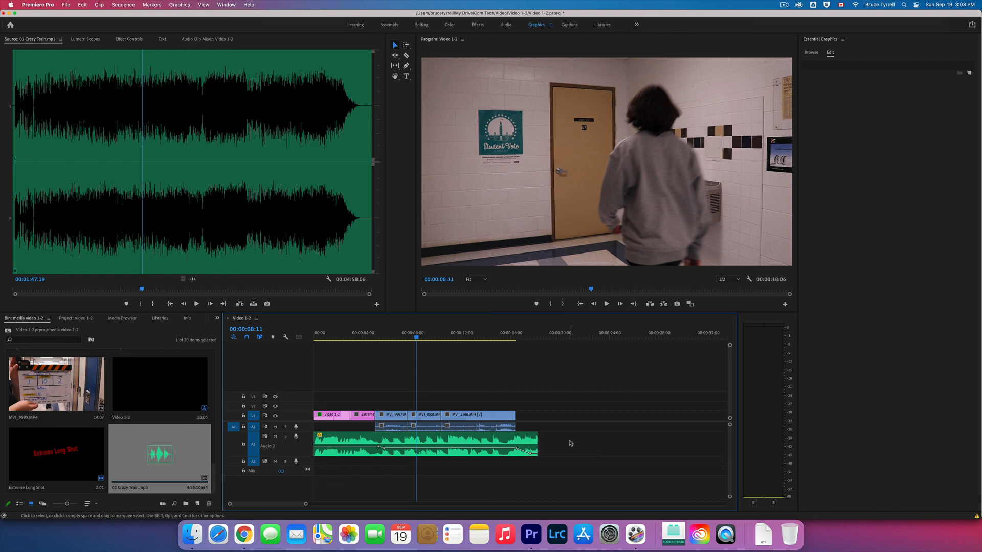